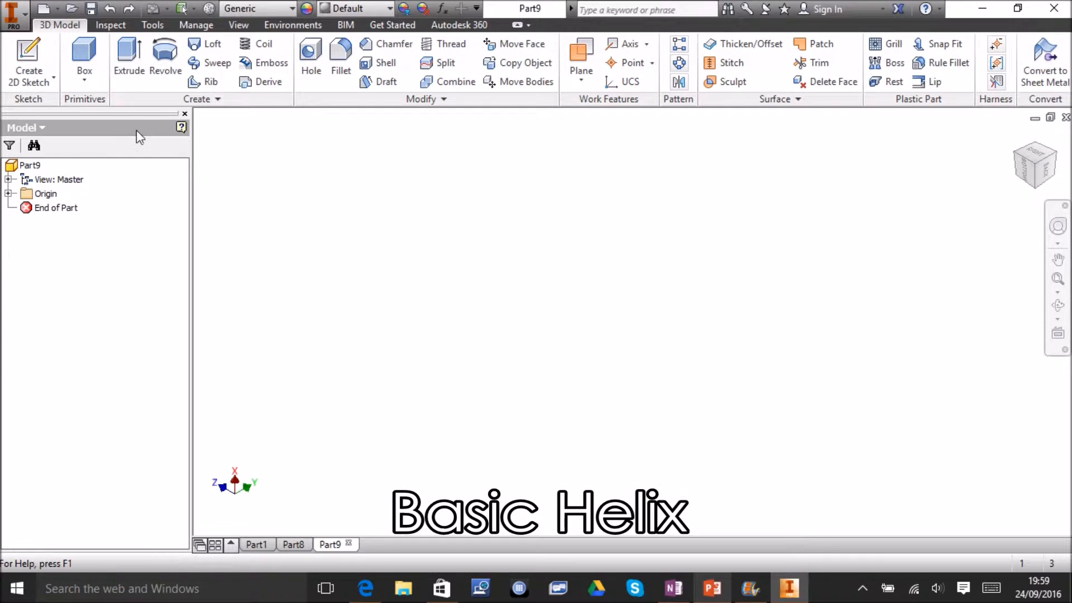
# Start a sketch on the XY plane and draw a small centre-point rectangle above and to the right of the origin
pyautogui.click(40, 66)
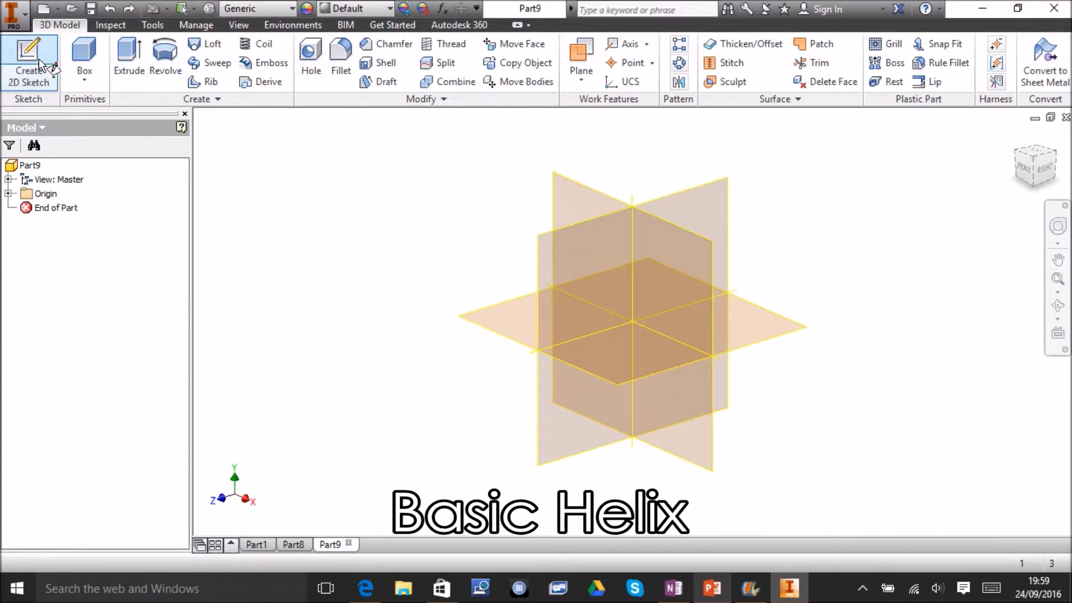
pyautogui.click(655, 253)
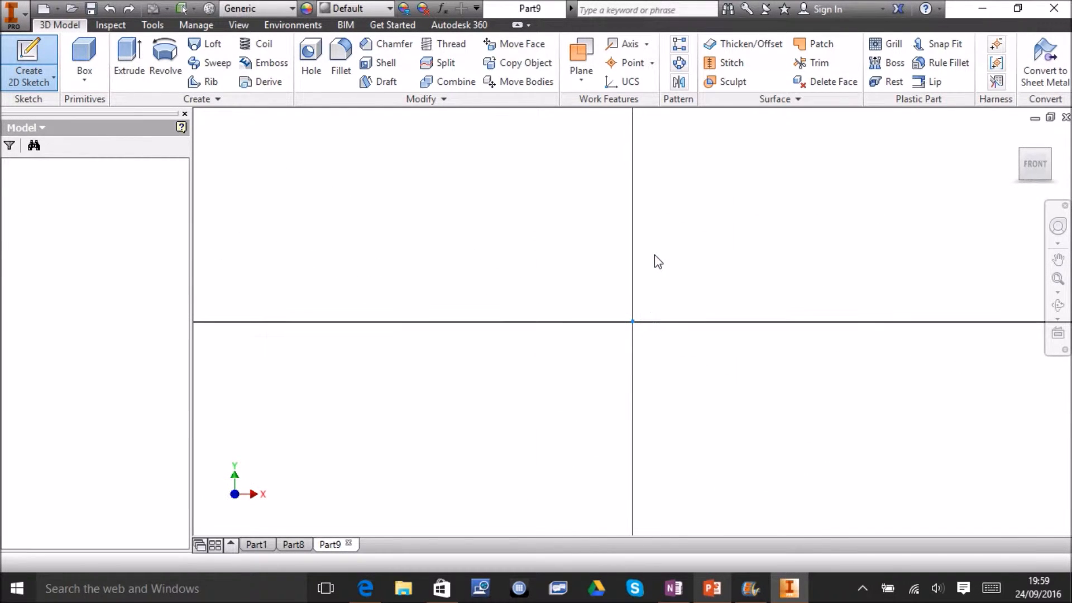
pyautogui.click(71, 81)
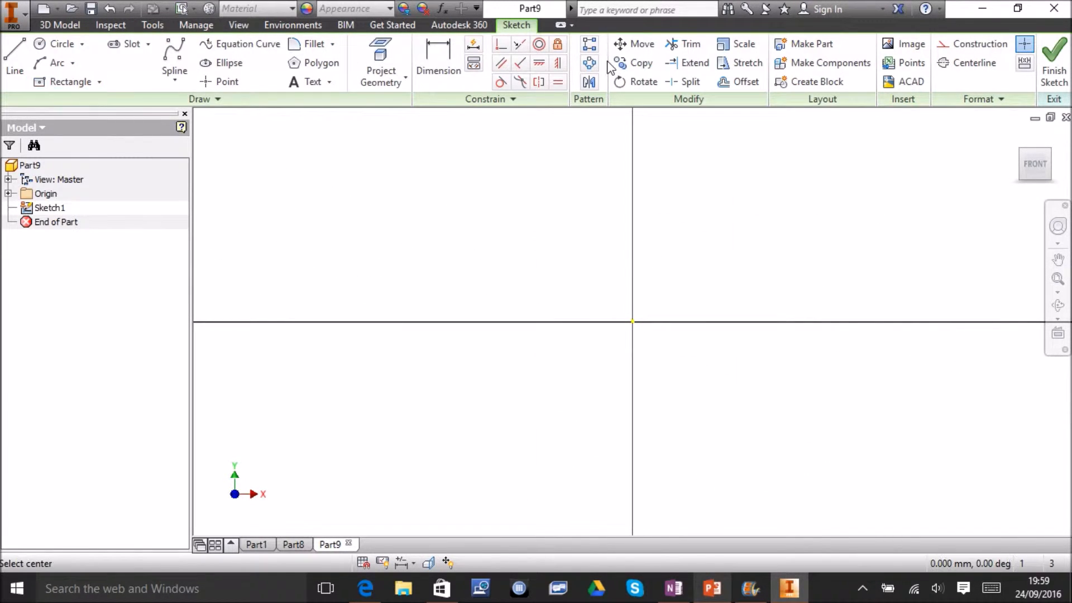
pyautogui.click(800, 151)
pyautogui.click(818, 135)
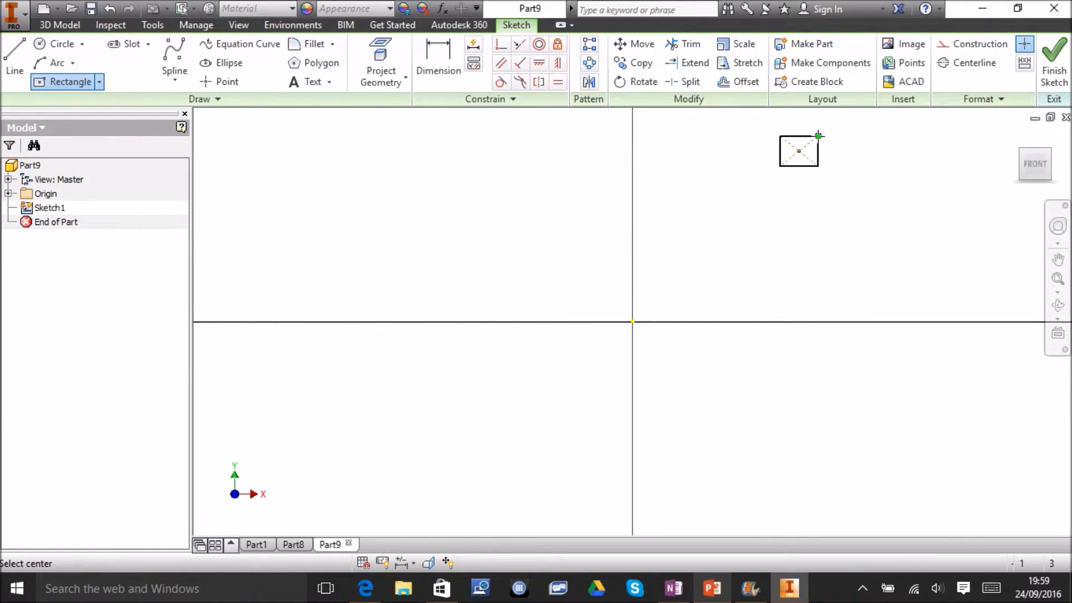
# Draw a vertical line about 31 mm long through the origin, extending above and below it
pyautogui.click(22, 55)
pyautogui.click(632, 126)
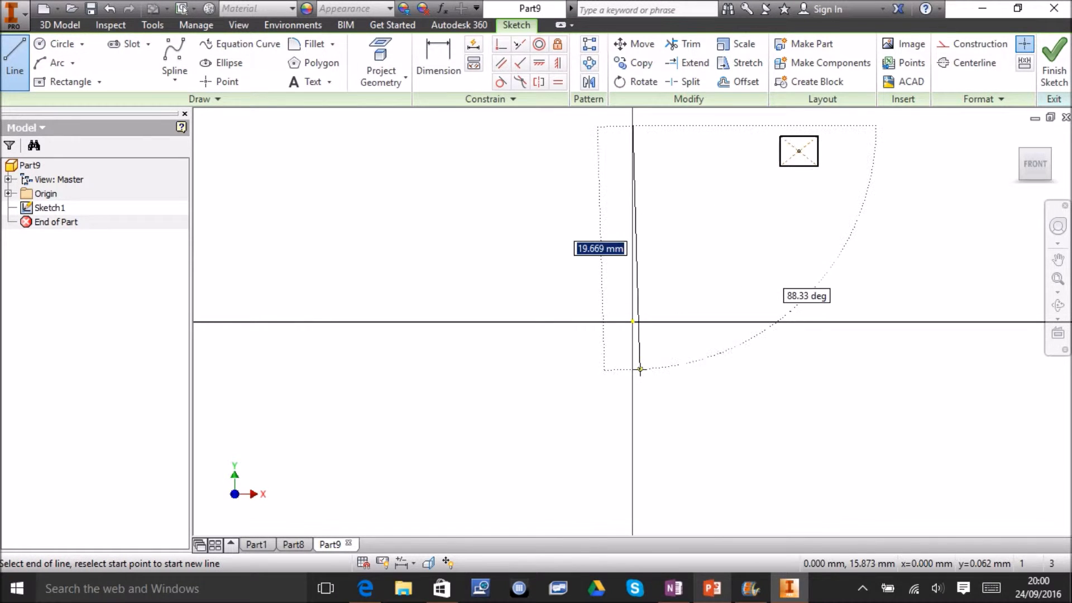
pyautogui.click(633, 510)
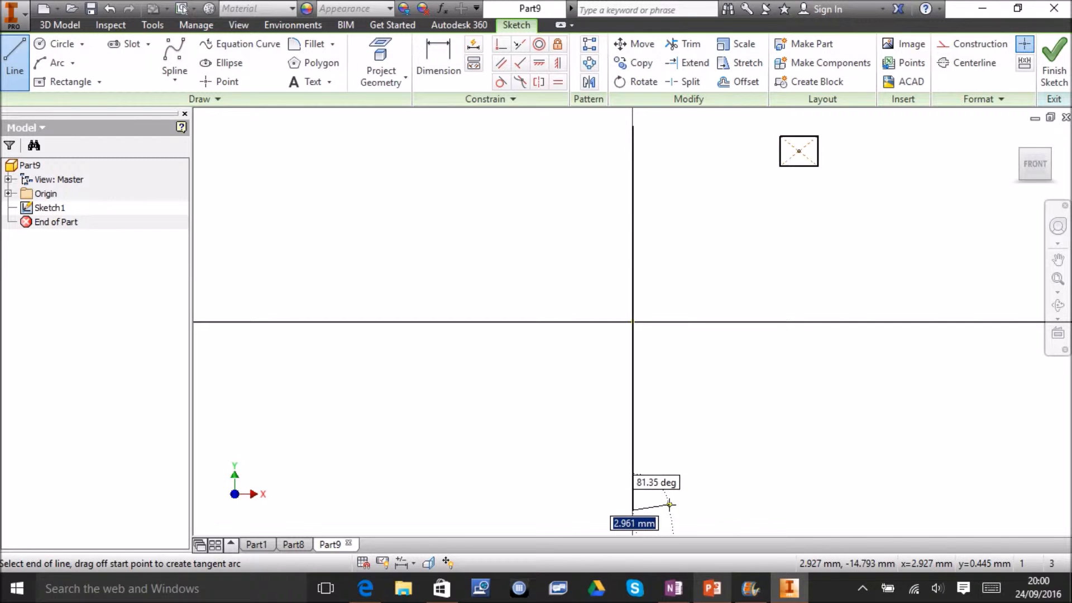
pyautogui.press('Escape')
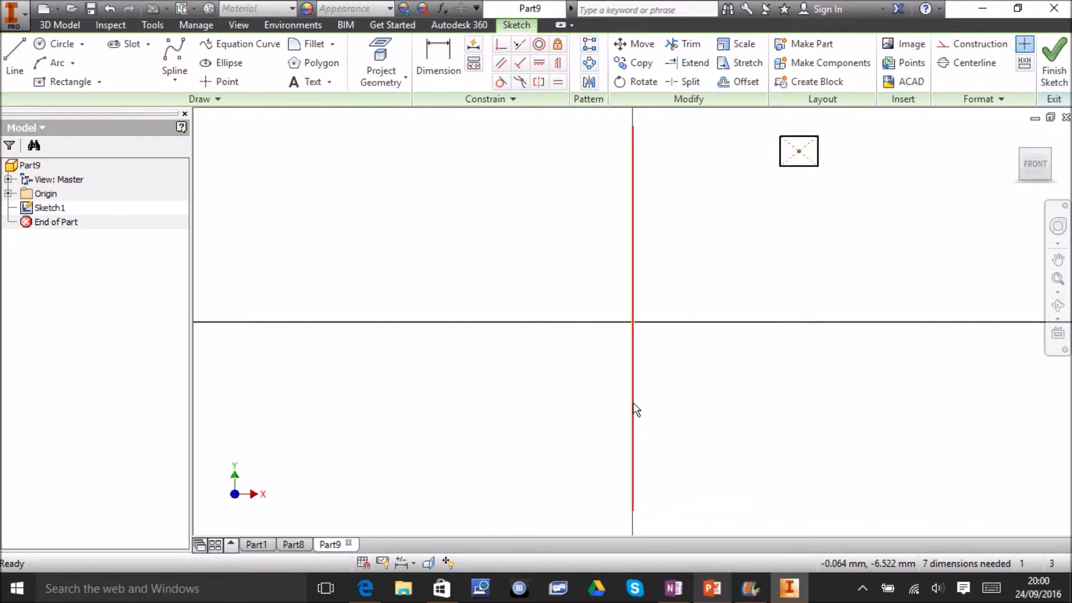
# Convert the vertical line to construction geometry and finish the sketch
pyautogui.click(637, 412)
pyautogui.rightClick(636, 405)
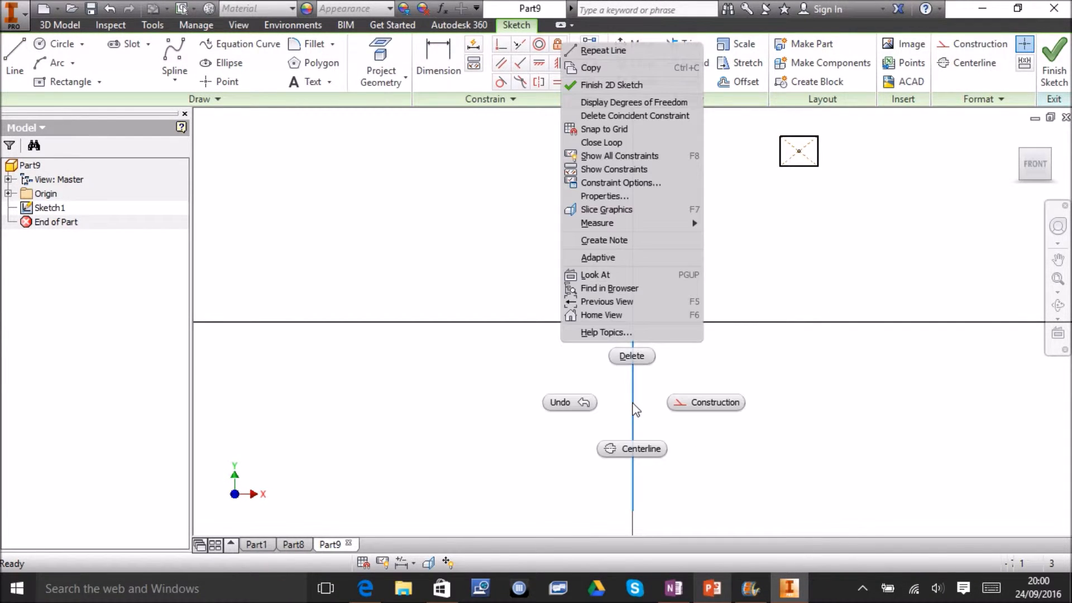
pyautogui.click(696, 404)
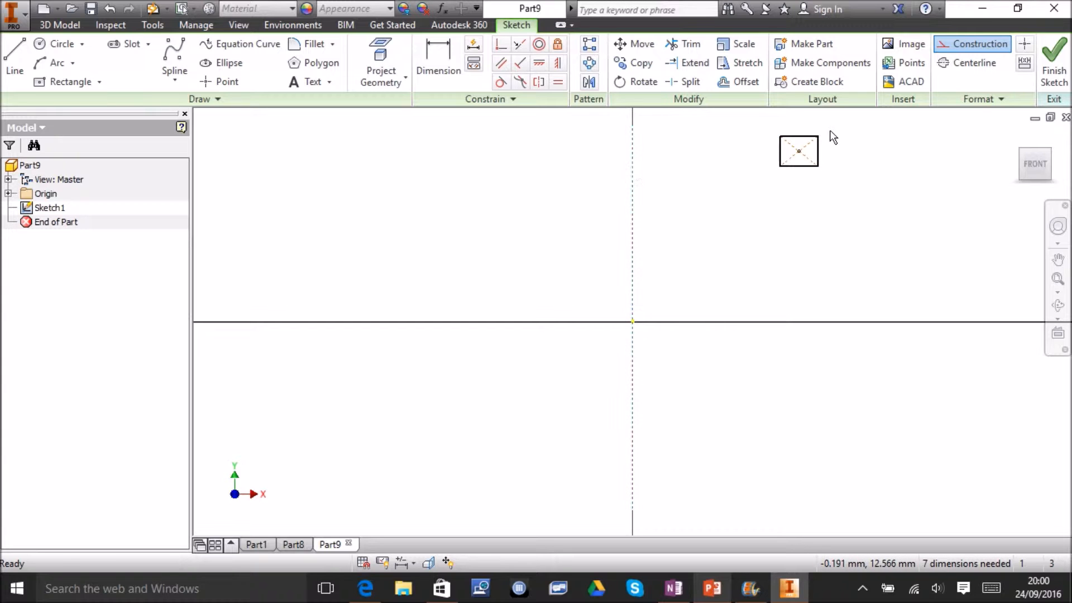
pyautogui.click(1059, 61)
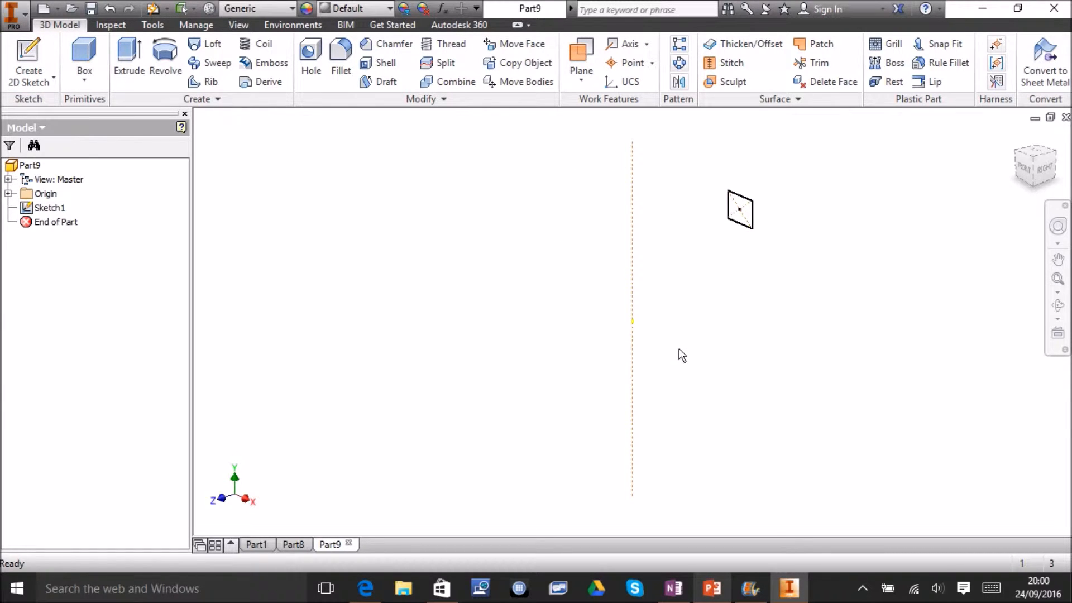
# Start a Coil of the rectangle around the vertical construction line, trying the reversed axis direction before restoring the downward one
pyautogui.click(258, 45)
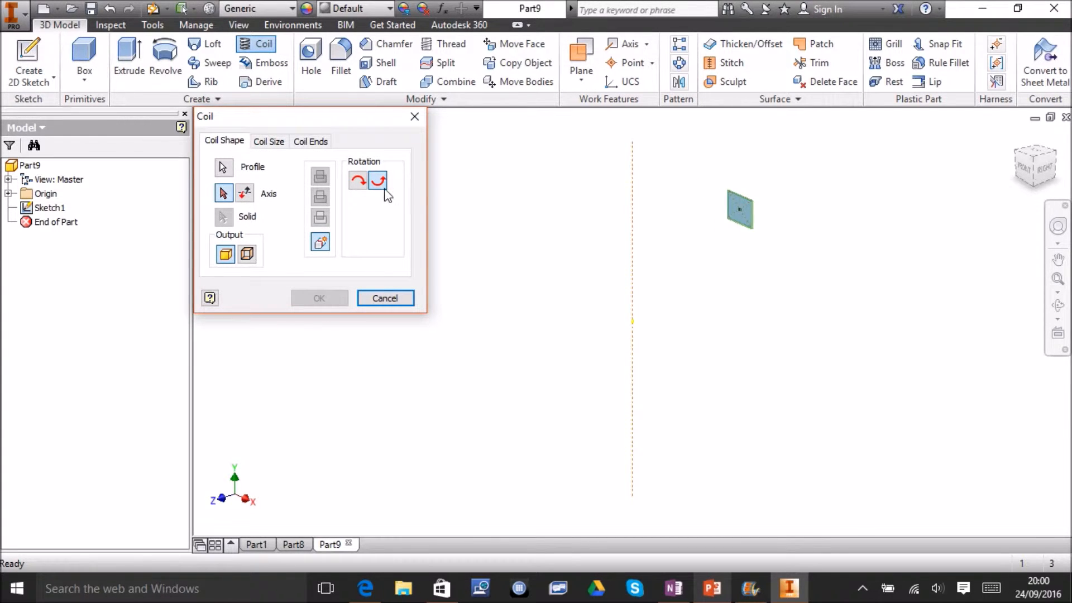
pyautogui.click(224, 193)
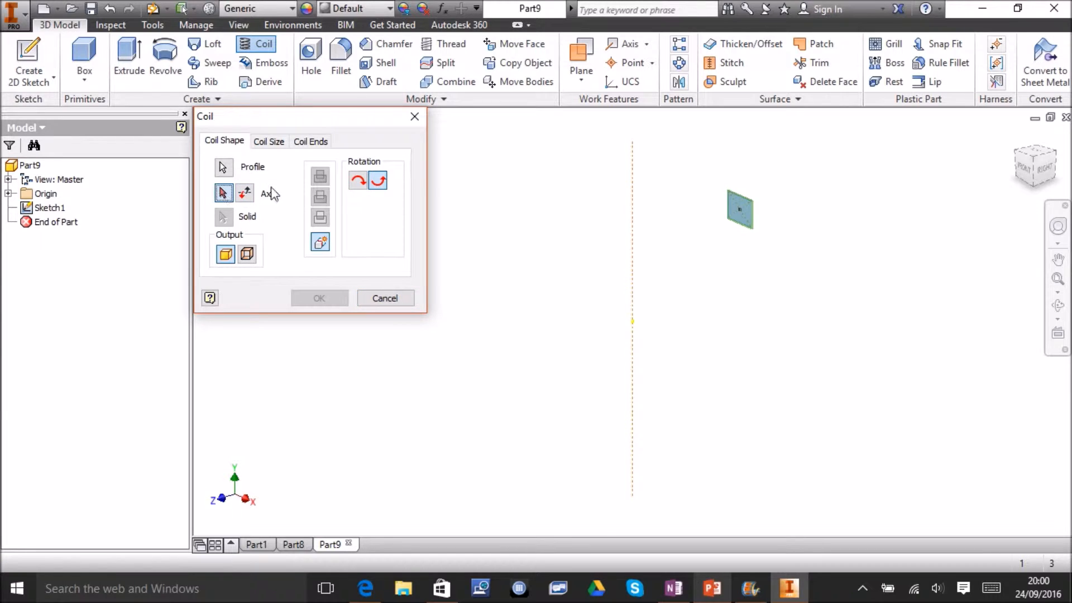
pyautogui.click(633, 232)
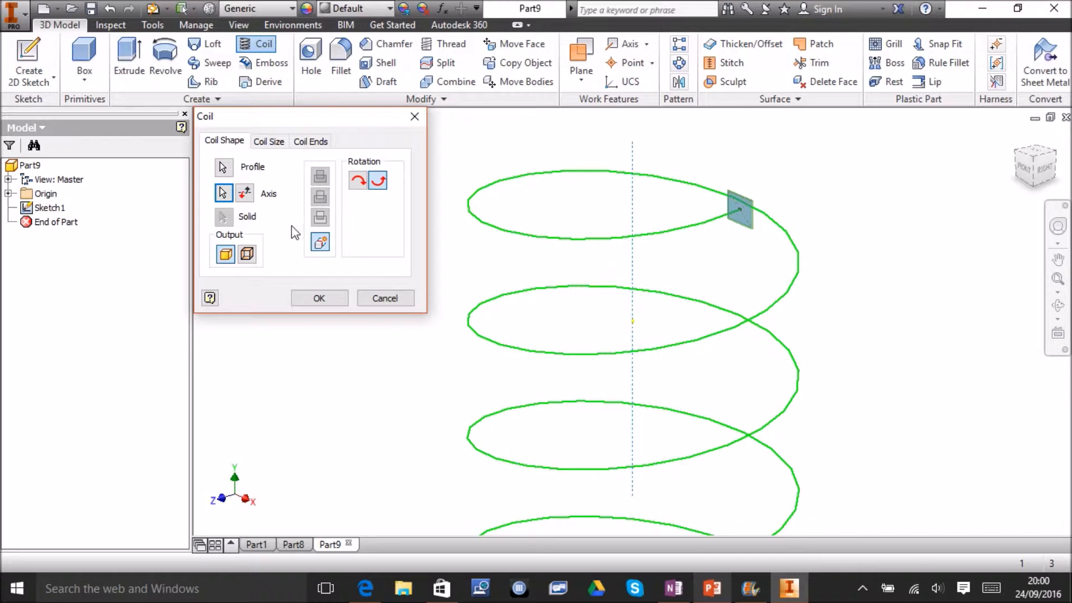
pyautogui.click(244, 194)
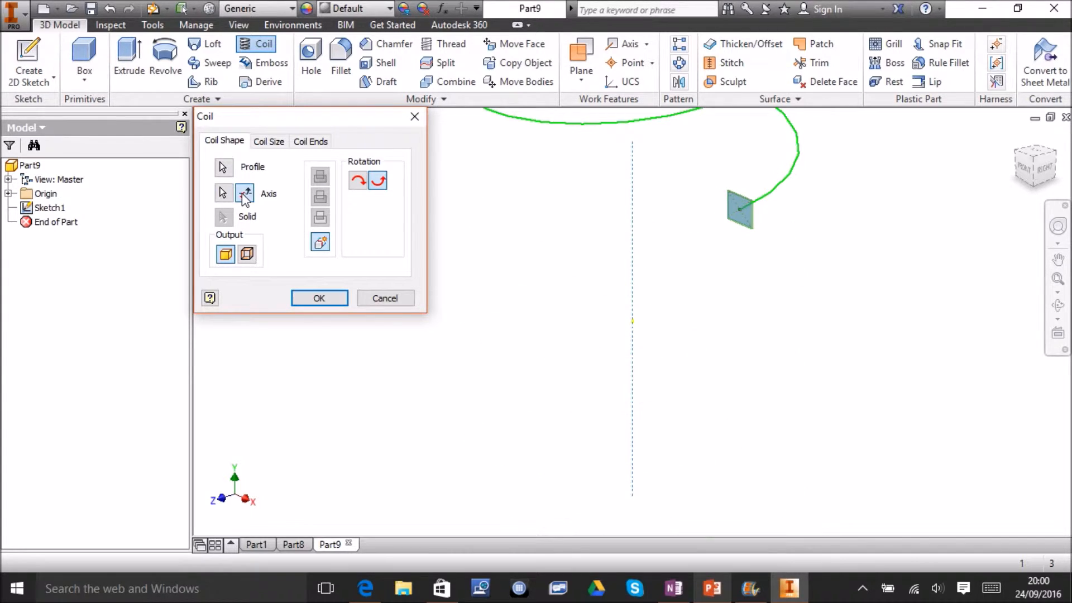
pyautogui.click(250, 194)
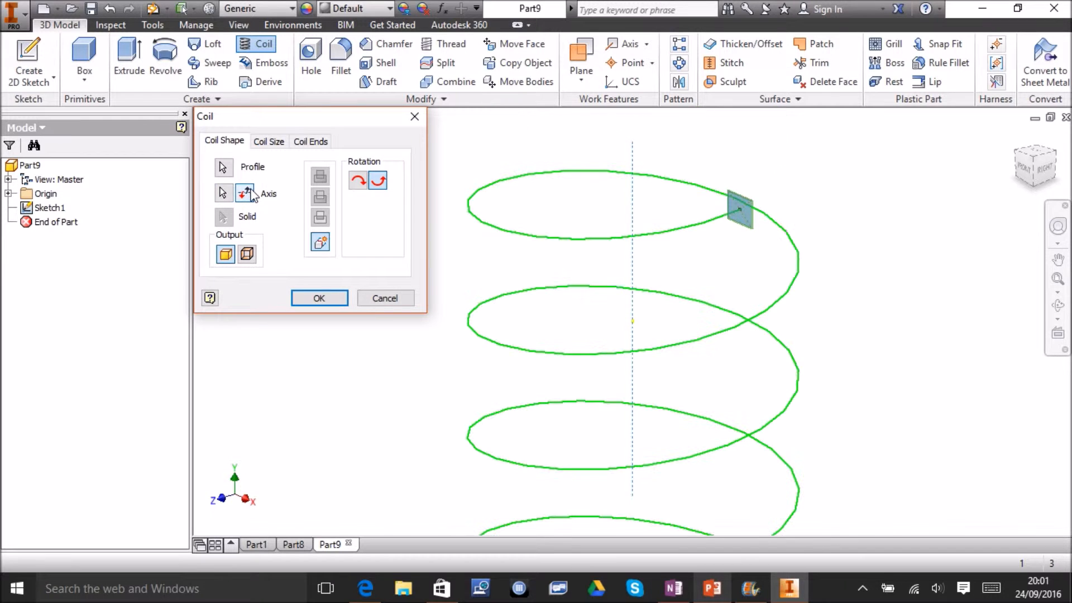
# Try coil sizes of 3 and 10 revolutions using the Pitch and Revolution type
pyautogui.click(270, 142)
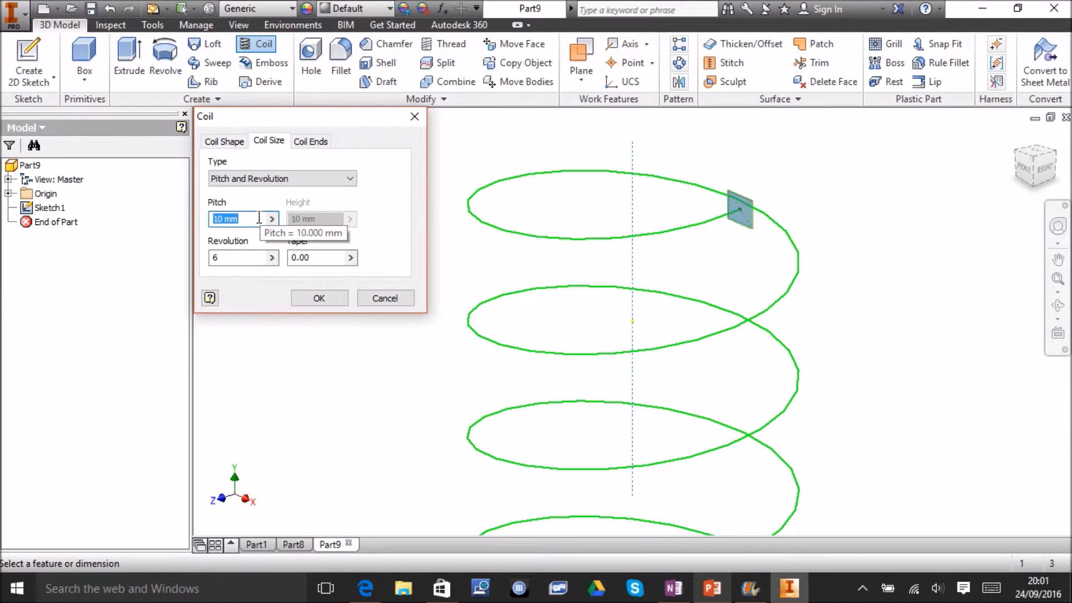
pyautogui.click(261, 257)
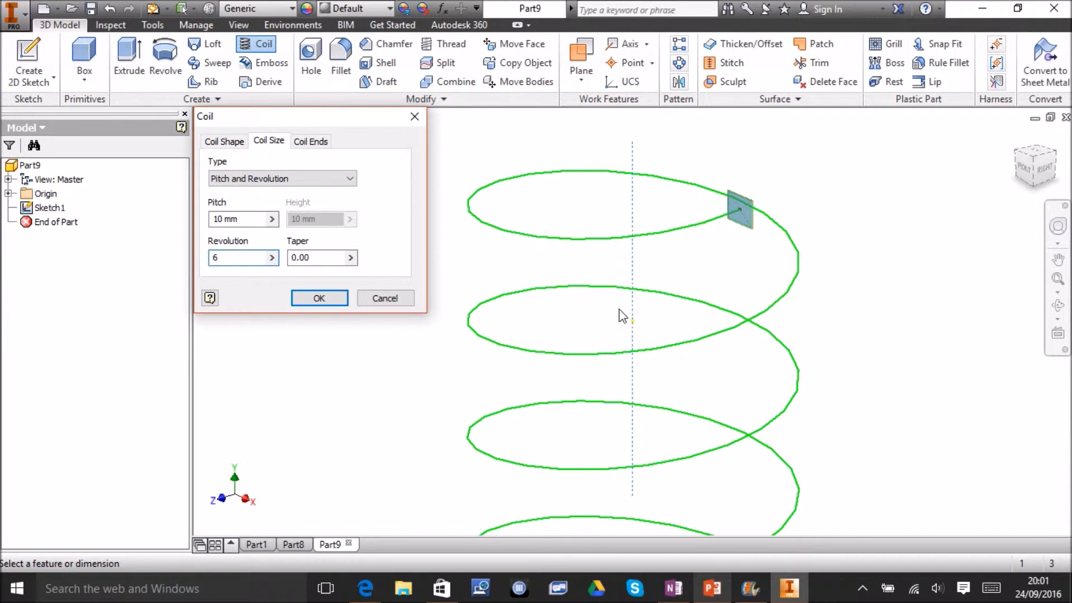
pyautogui.write('3')
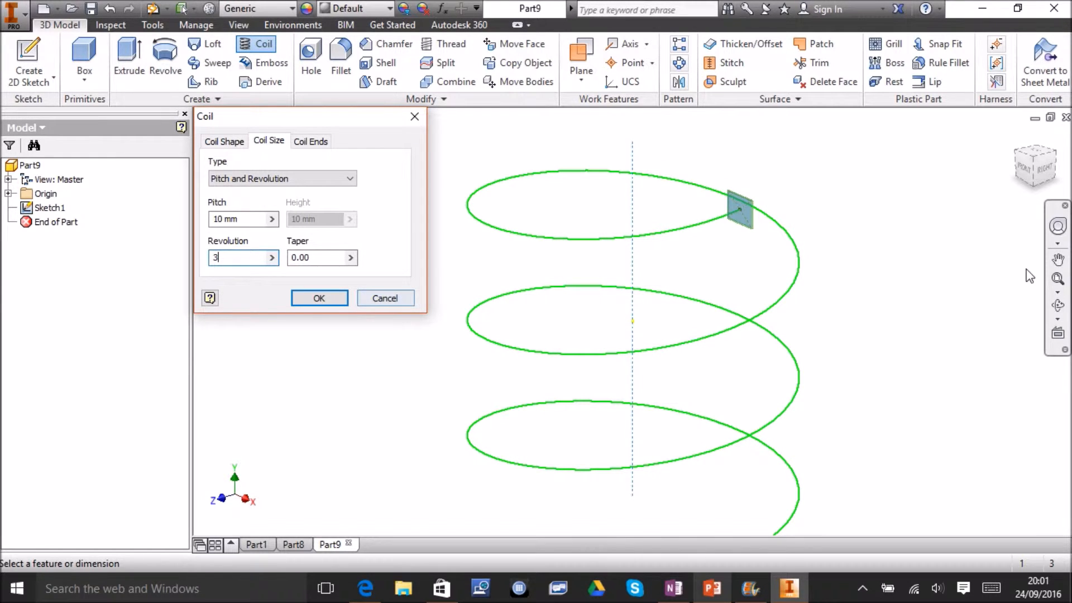
pyautogui.click(1055, 279)
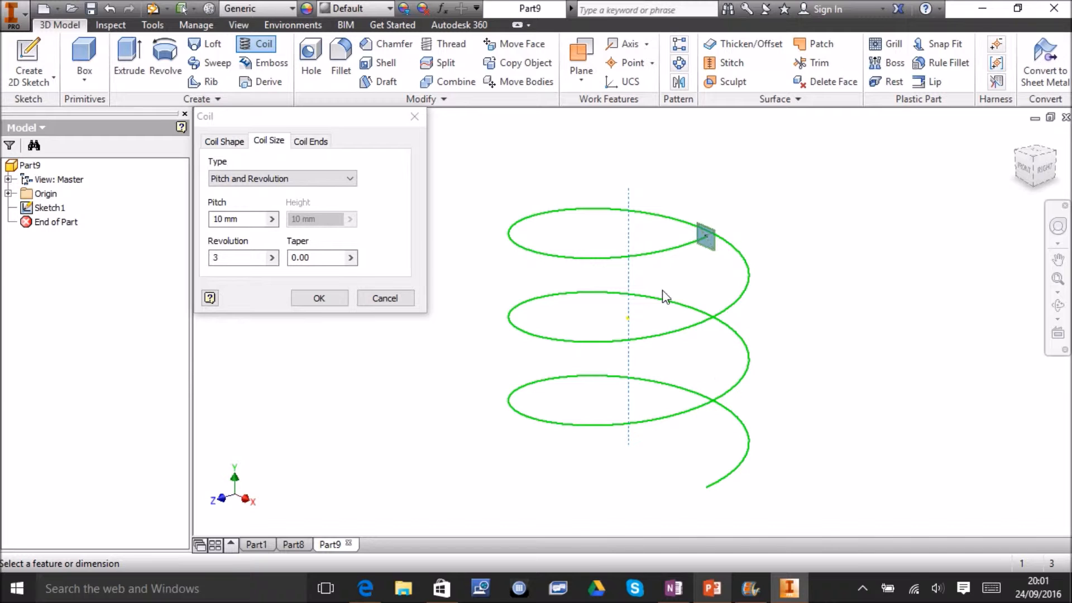
pyautogui.click(249, 257)
pyautogui.write('10')
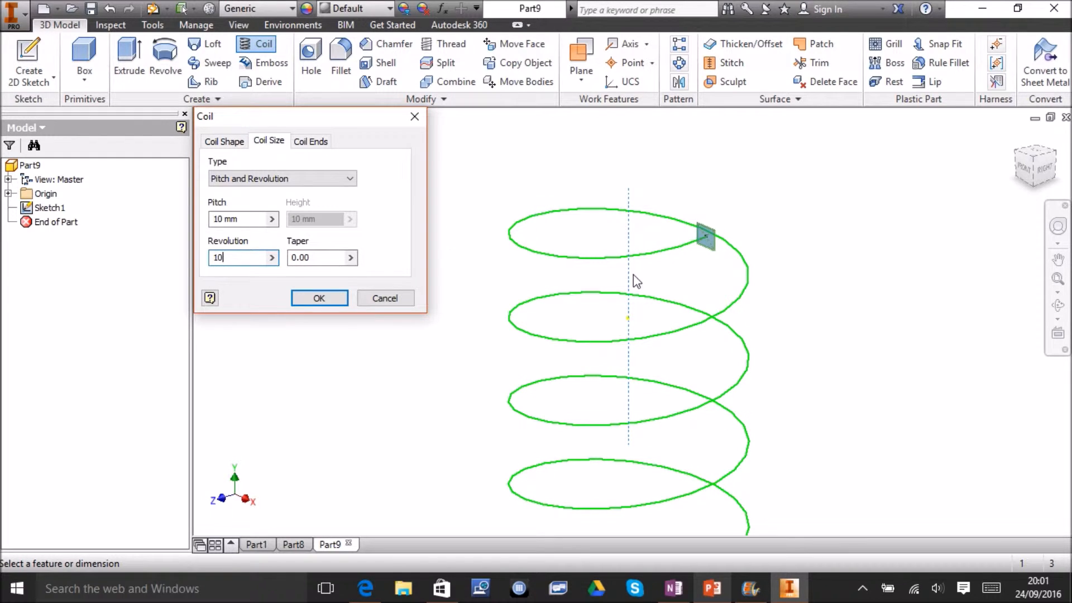
pyautogui.click(1057, 282)
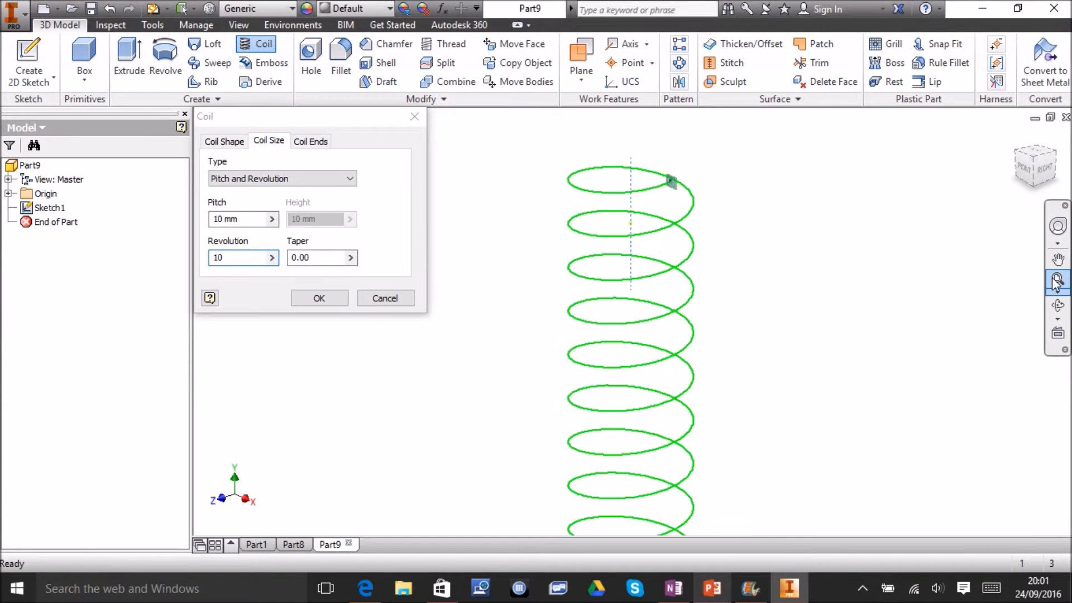
# Set the coil's number of revolutions to 5
pyautogui.click(227, 257)
pyautogui.press('BackSpace')
pyautogui.press('BackSpace')
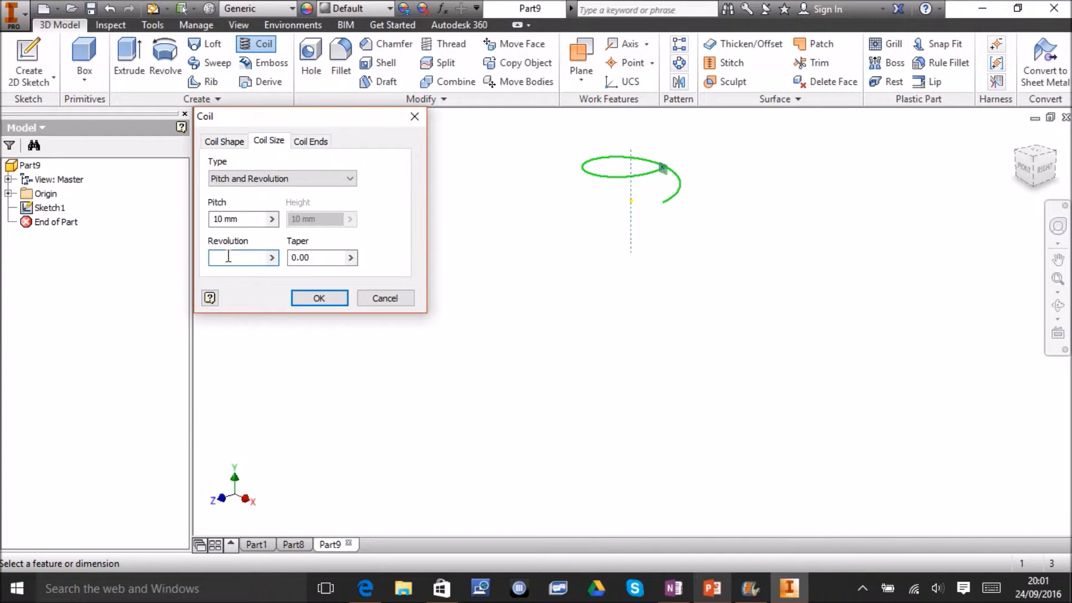
pyautogui.write('5')
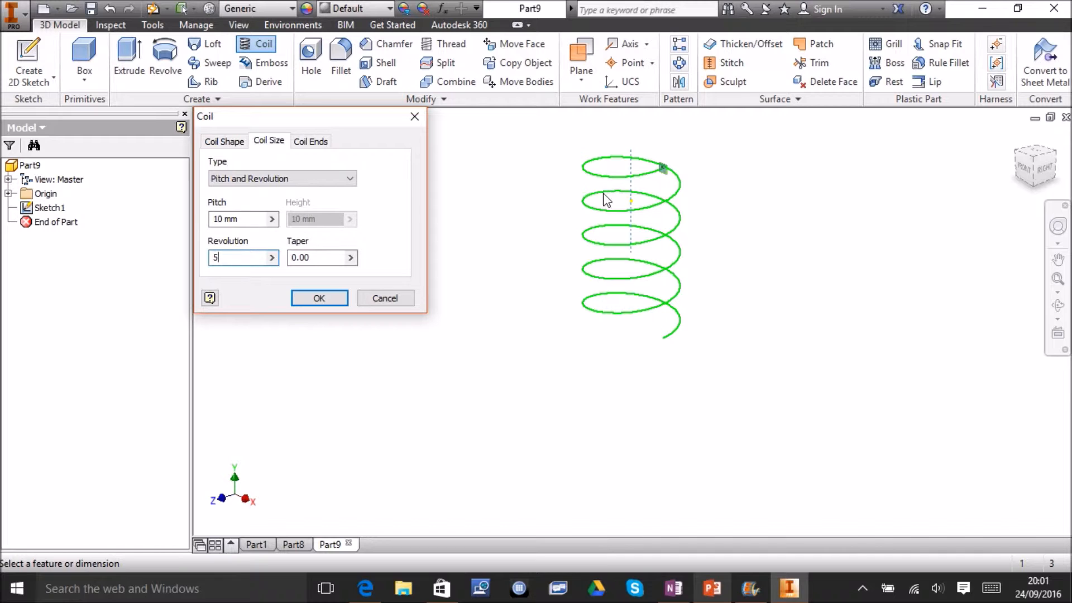
# Try coil pitches of 4 mm and 20 mm
pyautogui.click(224, 219)
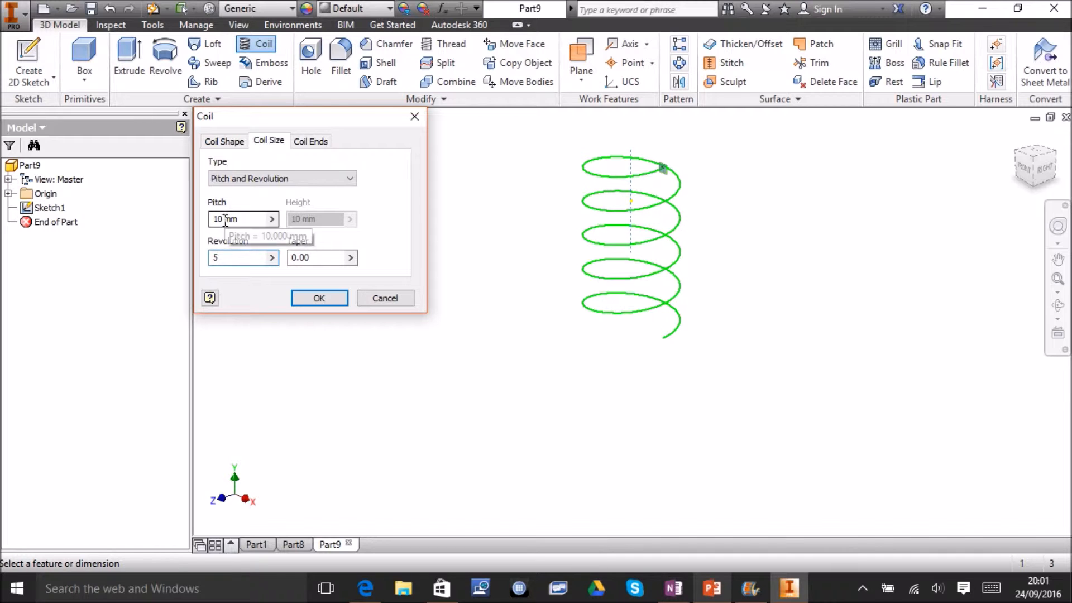
pyautogui.press('BackSpace')
pyautogui.press('BackSpace')
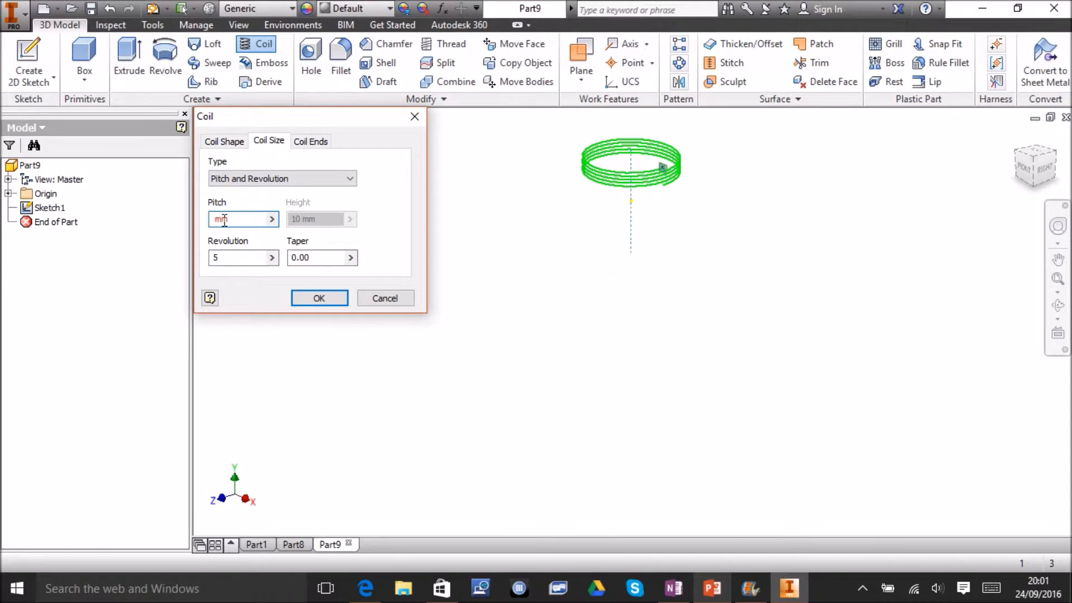
pyautogui.write('4')
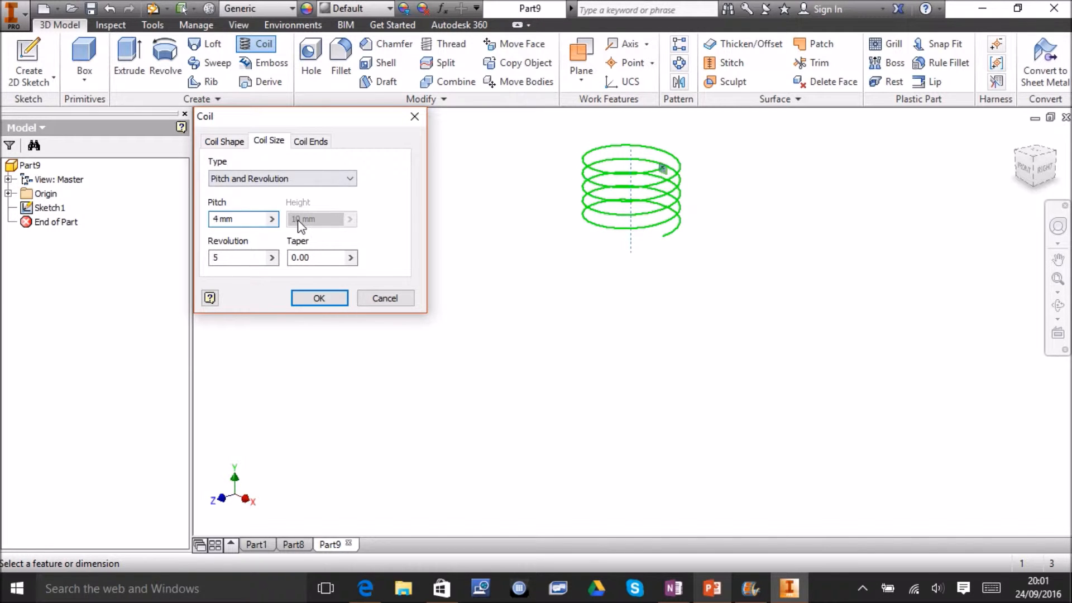
pyautogui.write('20')
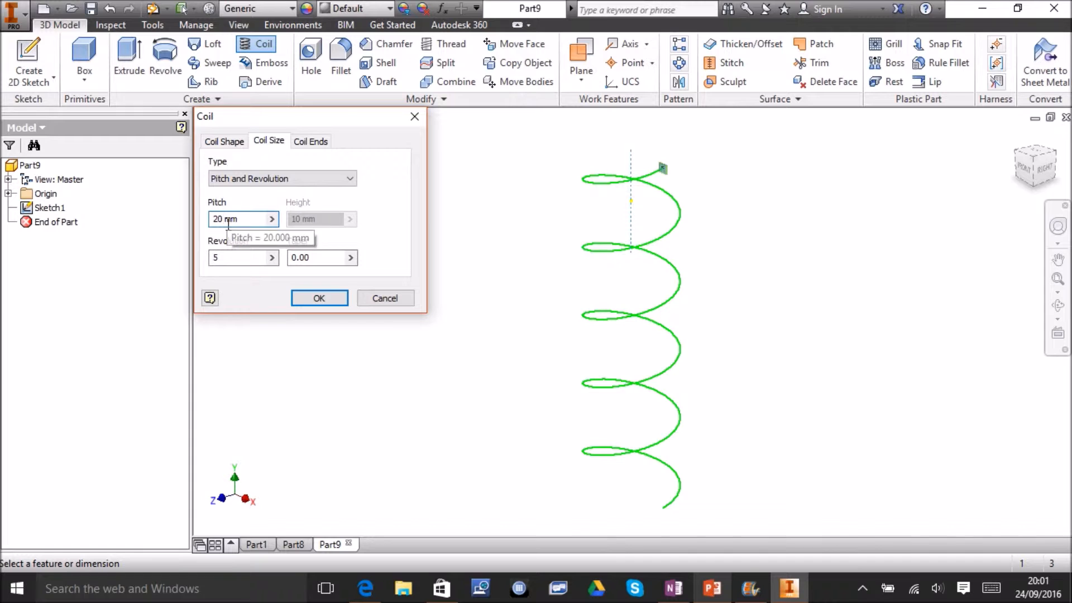
# Set the coil pitch to 10 mm and create the solid coil
pyautogui.press('BackSpace')
pyautogui.press('BackSpace')
pyautogui.write('10')
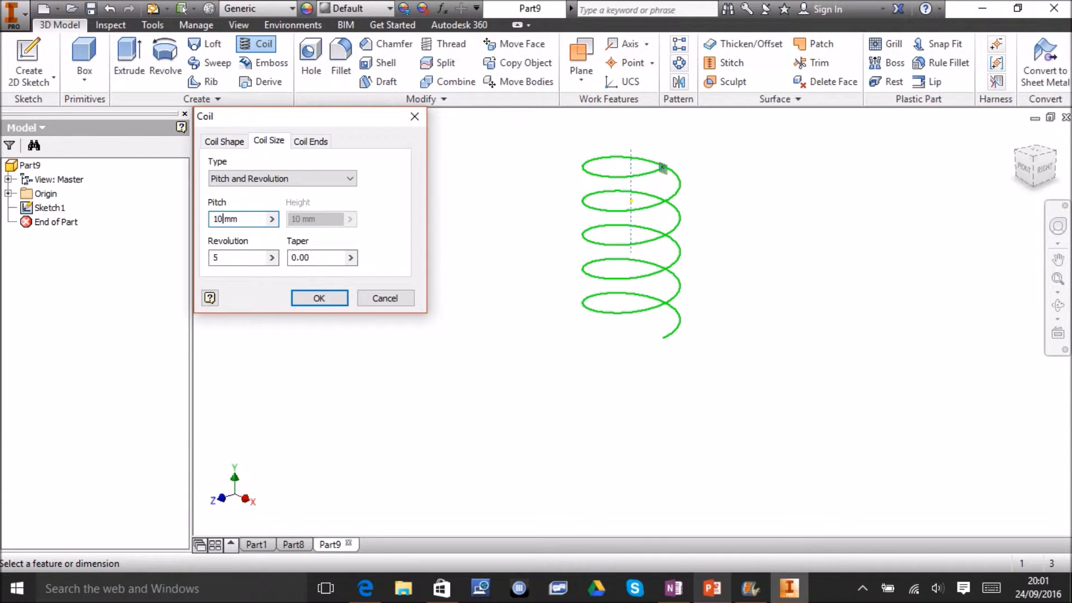
pyautogui.click(316, 300)
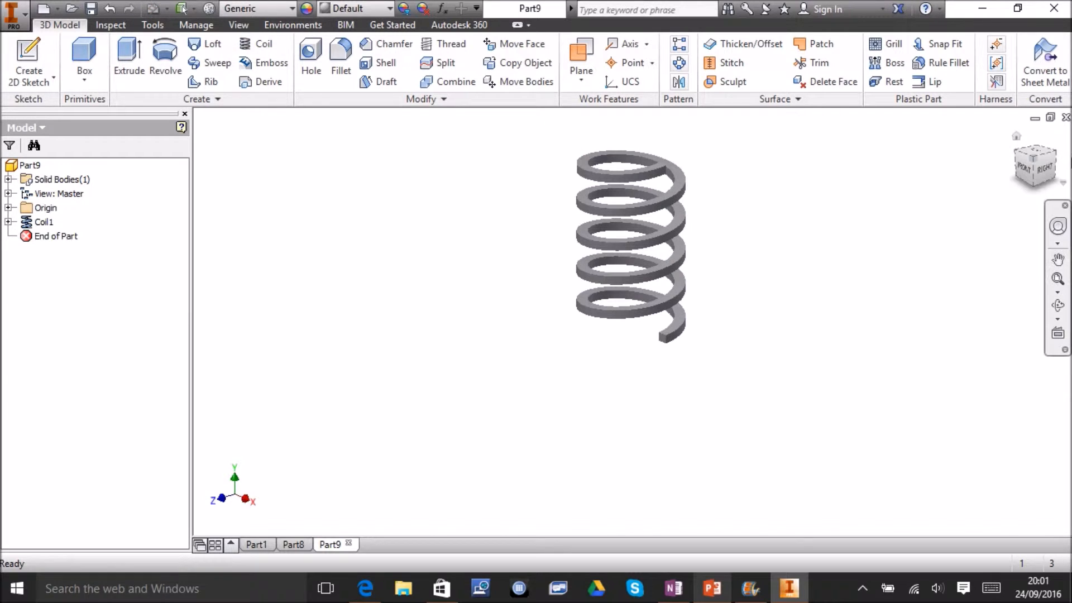
pyautogui.click(1057, 278)
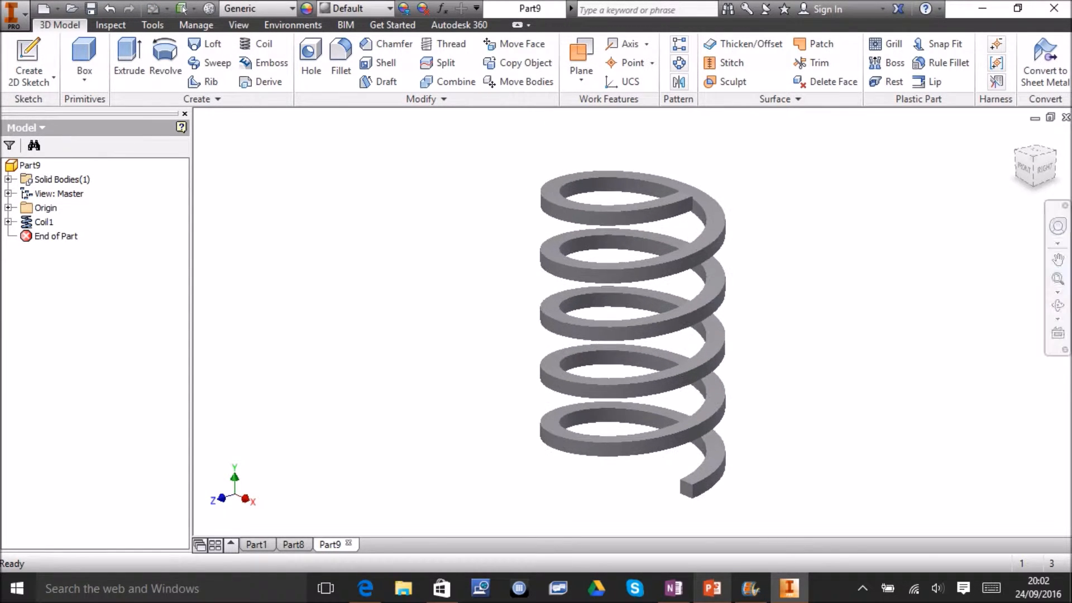
# Edit the existing coil in Part8 to wind in the opposite rotation direction
pyautogui.moveTo(1041, 165)
pyautogui.mouseDown()
pyautogui.moveTo(1022, 178)
pyautogui.moveTo(1047, 184)
pyautogui.moveTo(1037, 153)
pyautogui.mouseUp()
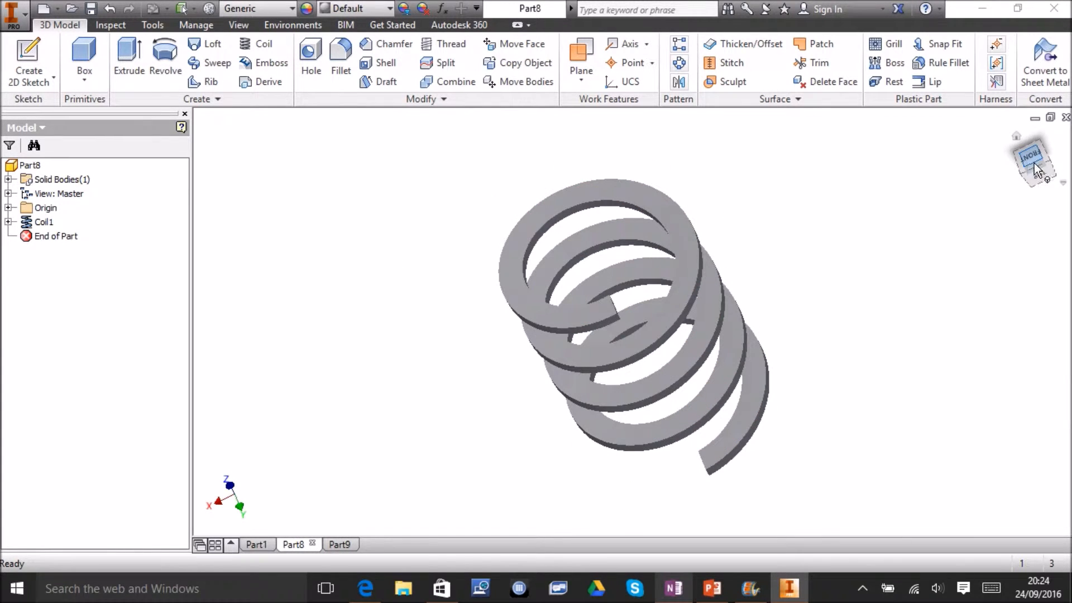
pyautogui.moveTo(1036, 162); pyautogui.dragTo(507, 215)
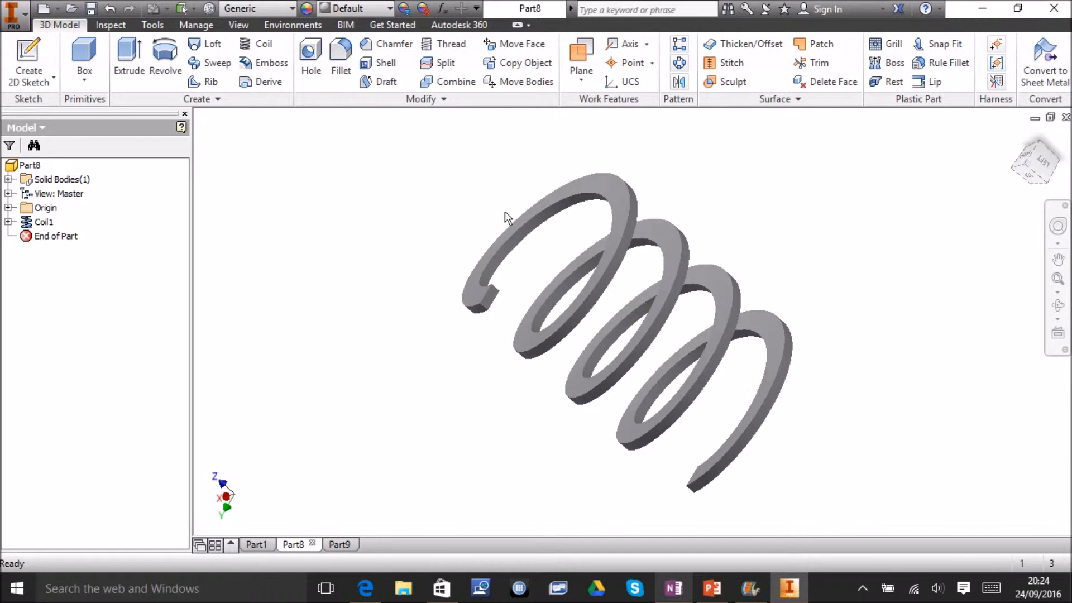
pyautogui.doubleClick(27, 224)
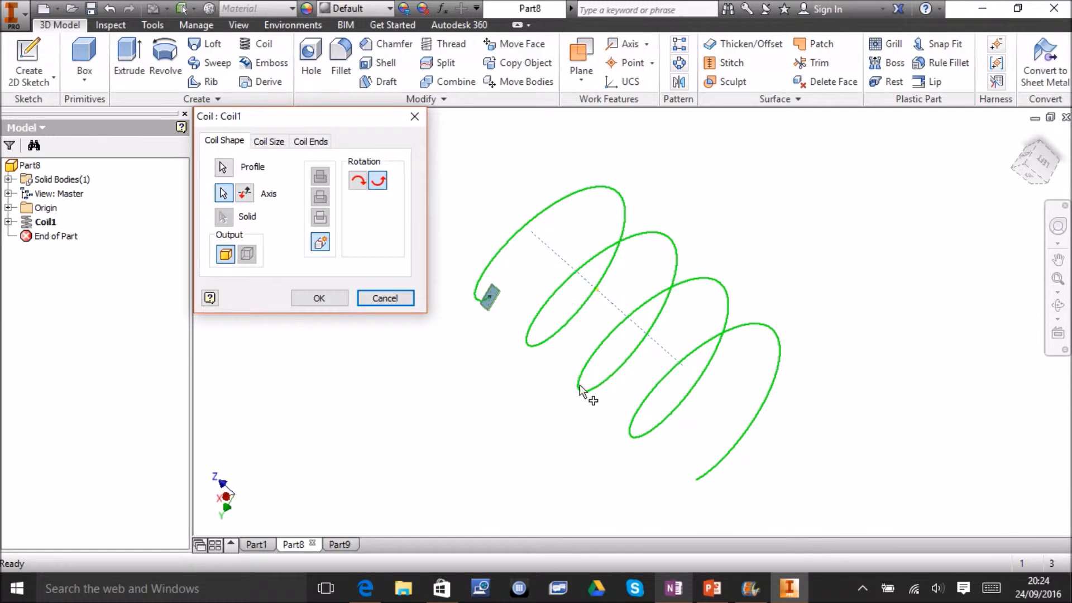
pyautogui.click(359, 185)
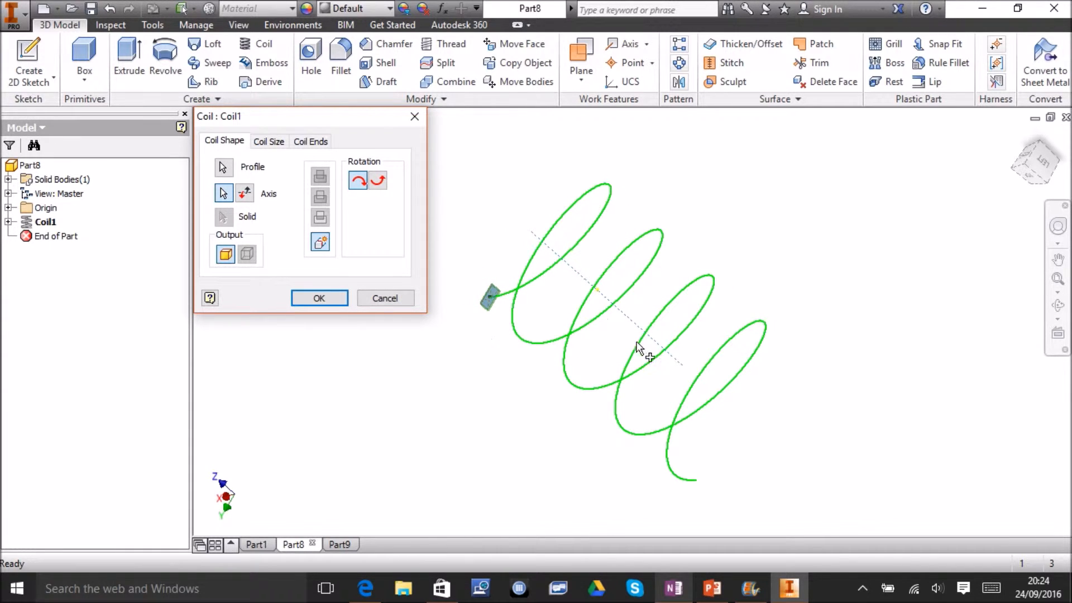
pyautogui.click(320, 299)
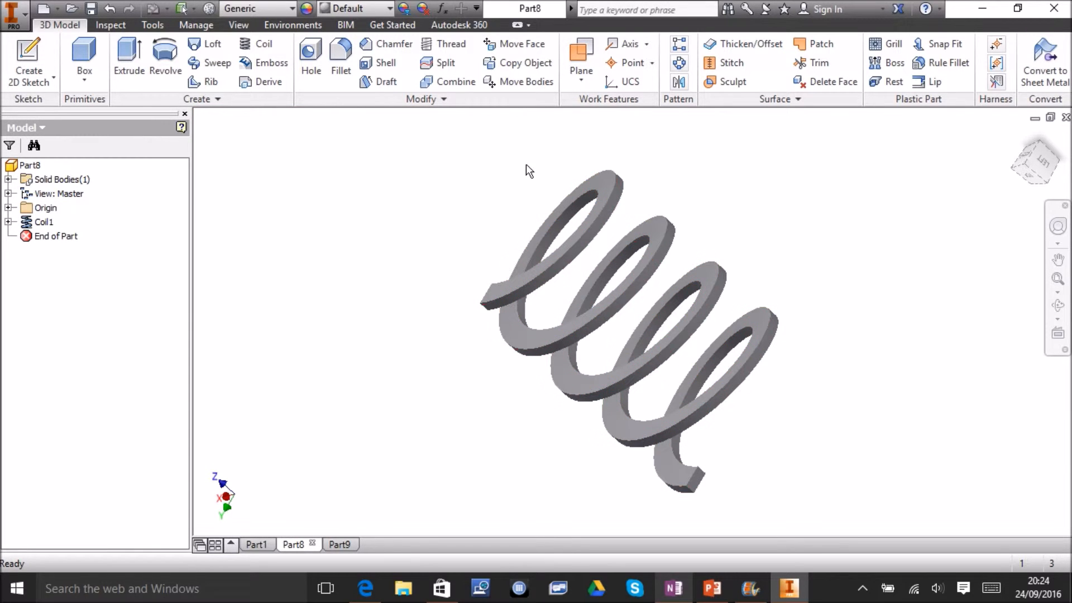
# Edit the existing coil in Part8 to give it a taper of 15 degrees
pyautogui.doubleClick(40, 222)
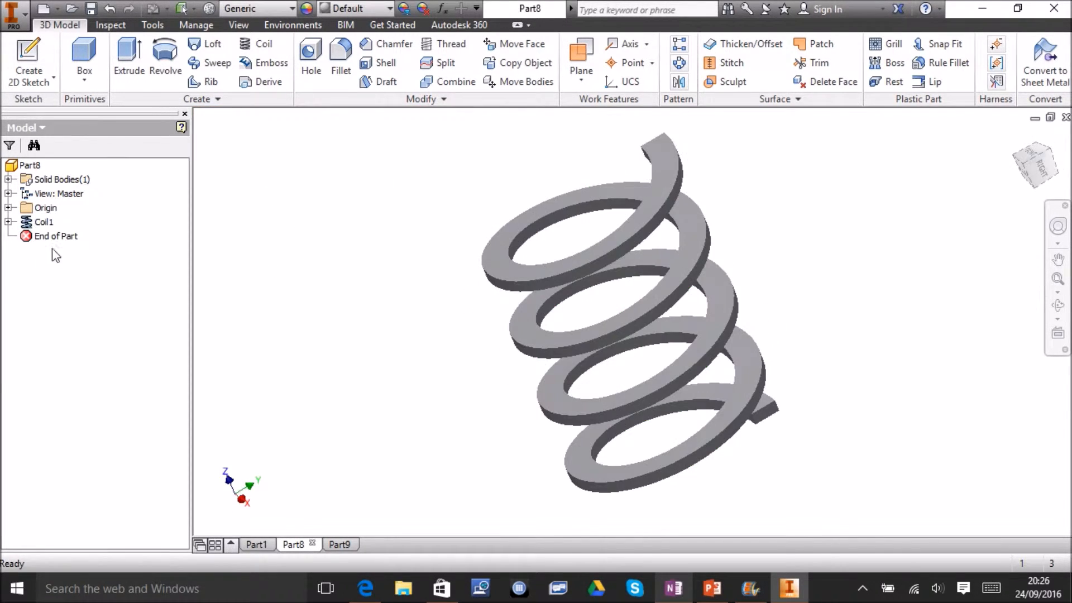
pyautogui.click(33, 222)
pyautogui.doubleClick(33, 222)
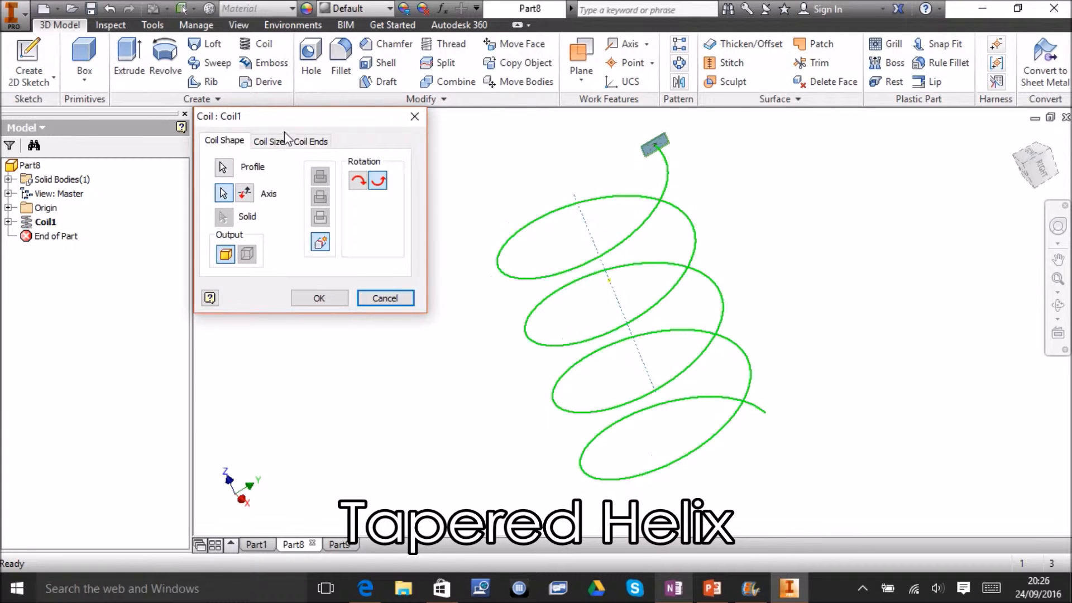
pyautogui.click(277, 144)
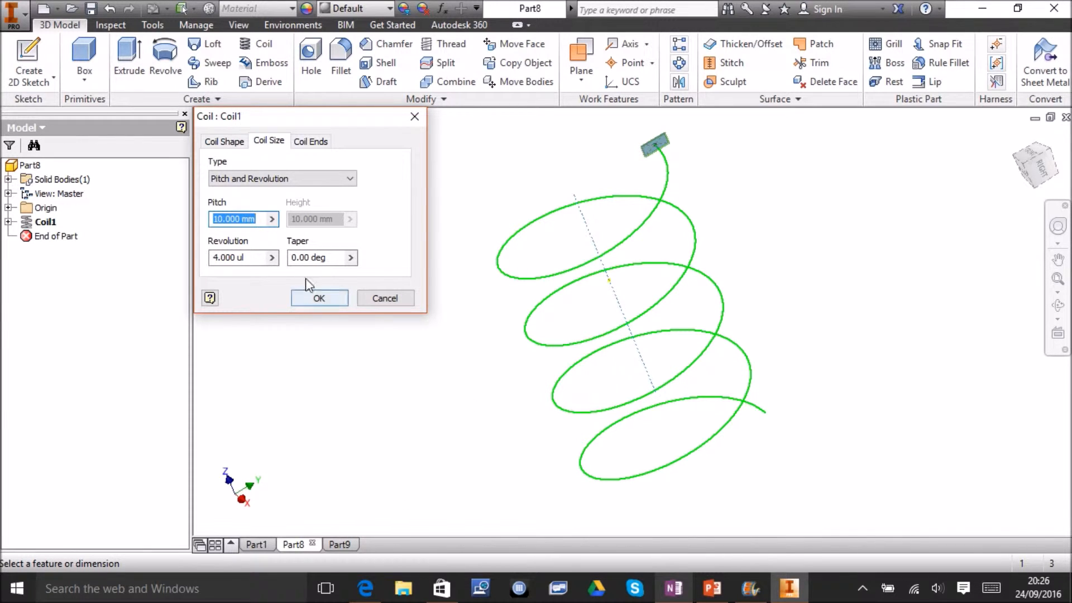
pyautogui.click(297, 257)
pyautogui.press('BackSpace')
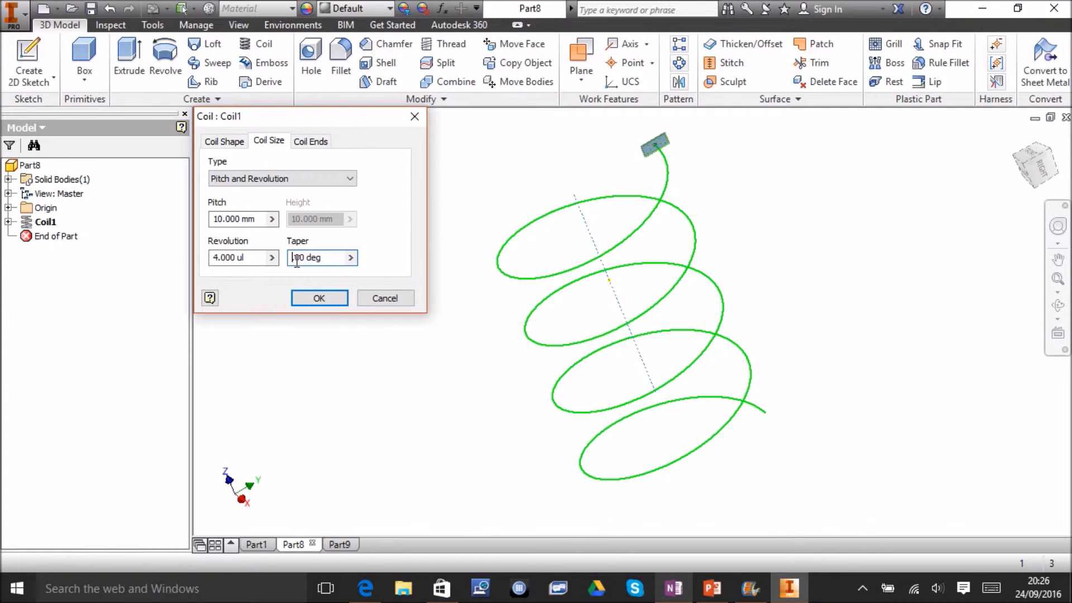
pyautogui.write('15')
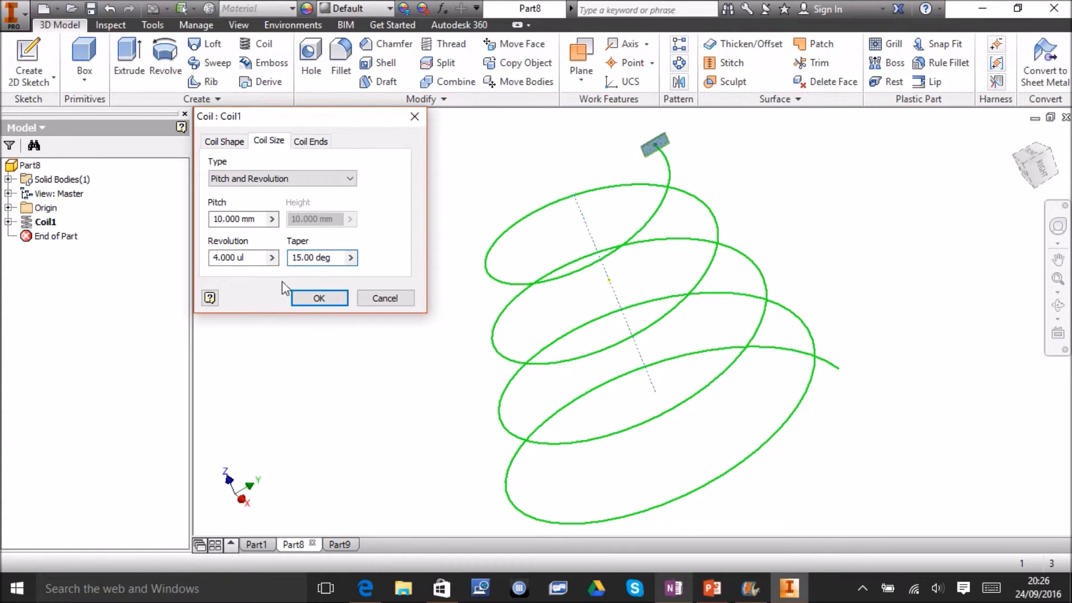
pyautogui.click(319, 297)
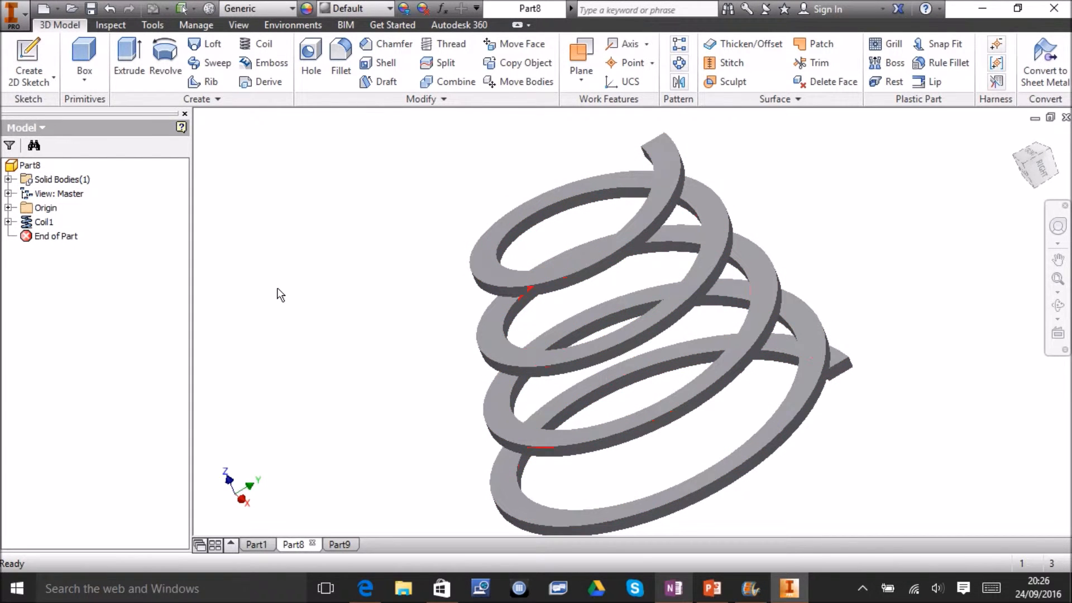
# Change the coil's taper to 60 degrees and rebuild it as a widening spiral
pyautogui.doubleClick(43, 222)
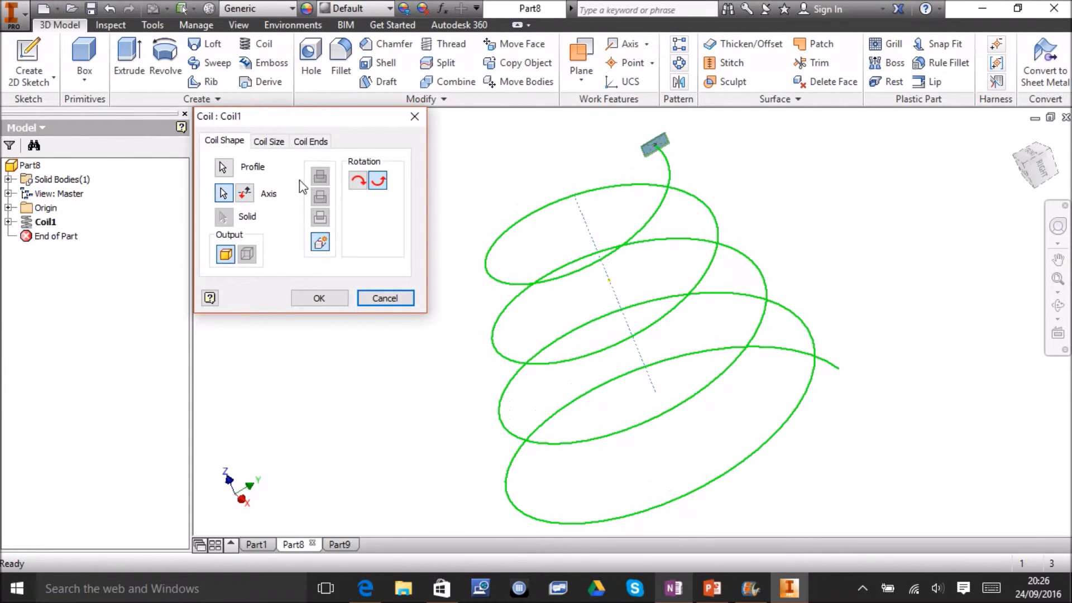
pyautogui.click(271, 142)
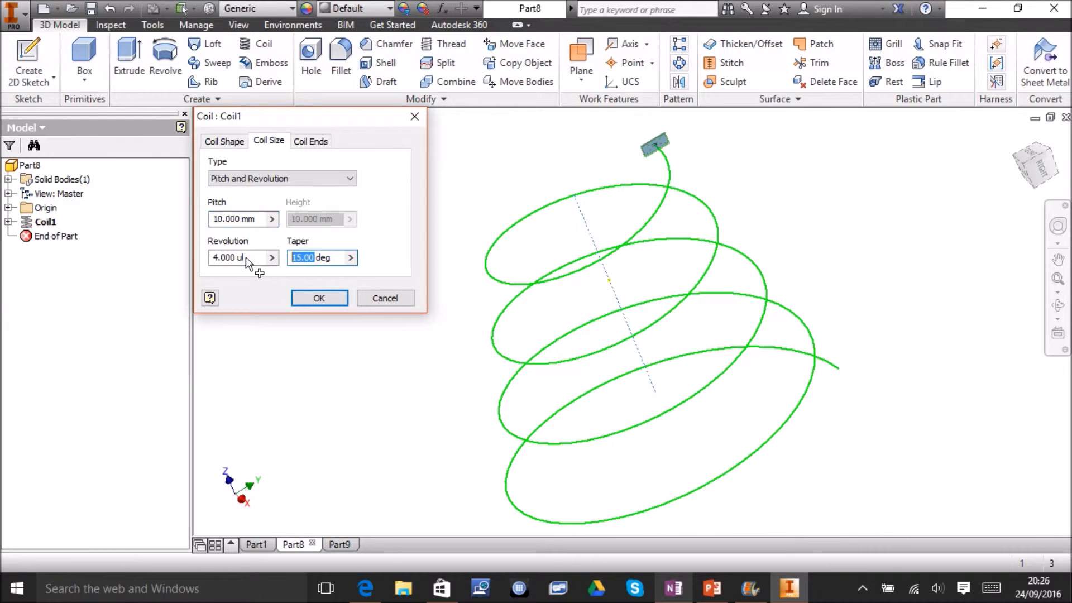
pyautogui.write('60')
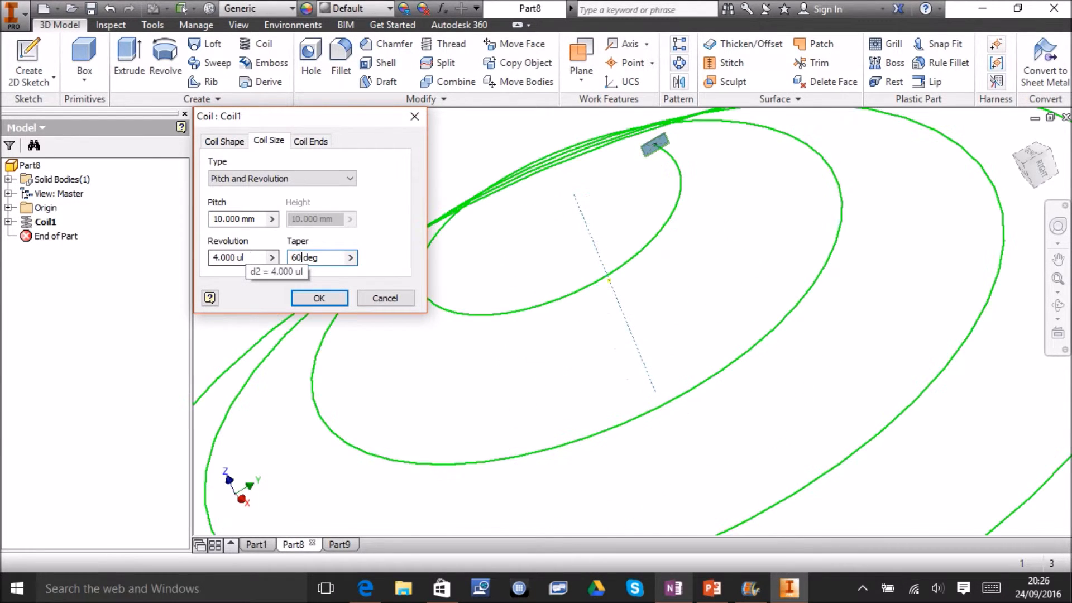
pyautogui.click(315, 297)
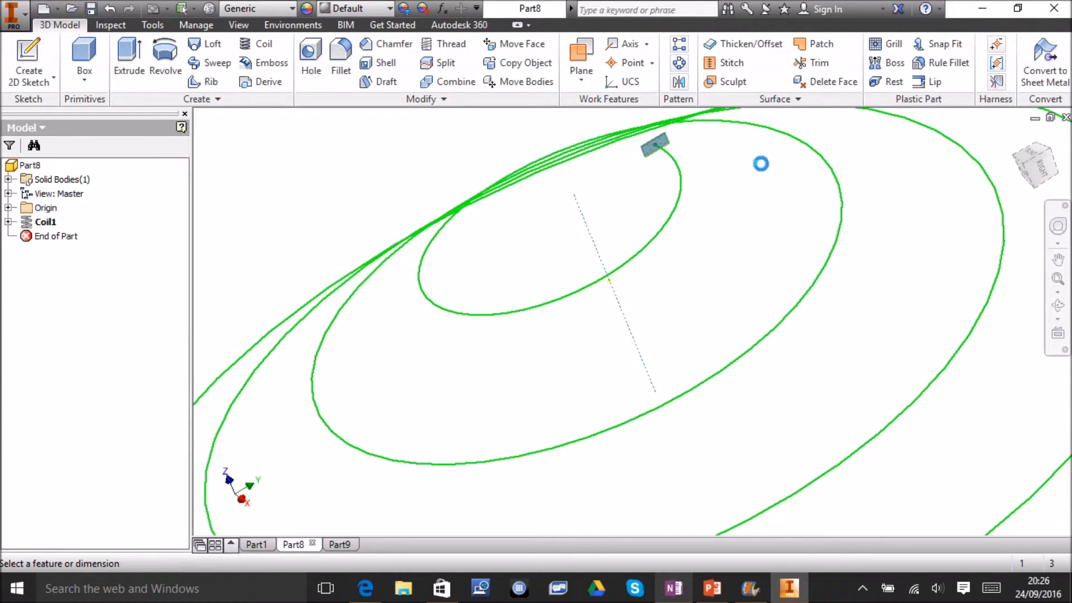
# Open the 60-degree tapered coil for editing and flip its axis direction
pyautogui.click(1055, 276)
pyautogui.moveTo(1044, 160)
pyautogui.mouseDown()
pyautogui.moveTo(1069, 235)
pyautogui.moveTo(1015, 152)
pyautogui.moveTo(1045, 166)
pyautogui.moveTo(1037, 162)
pyautogui.mouseUp()
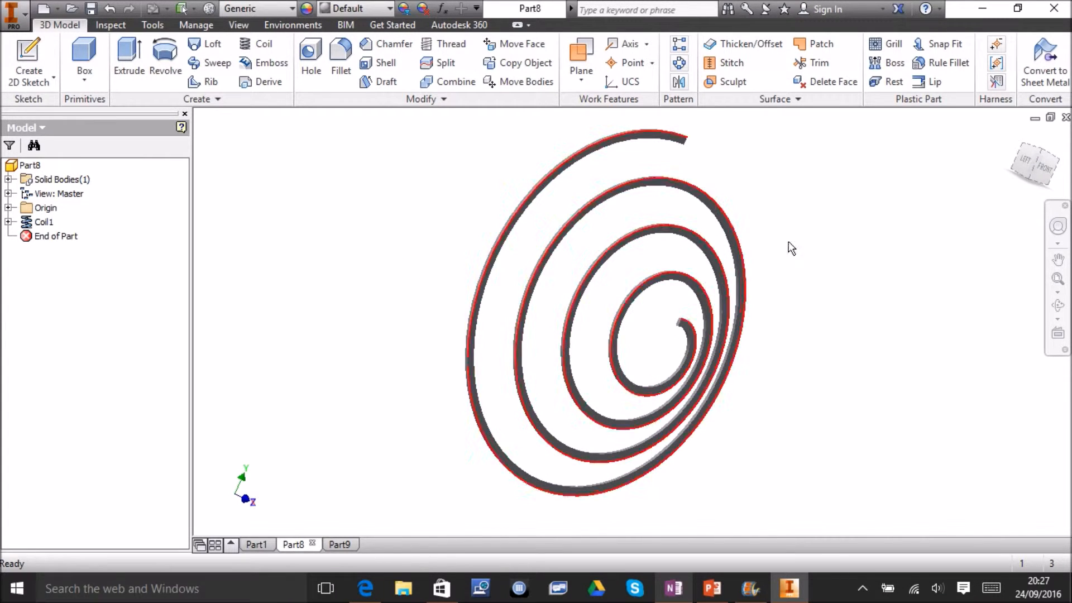
pyautogui.click(1045, 176)
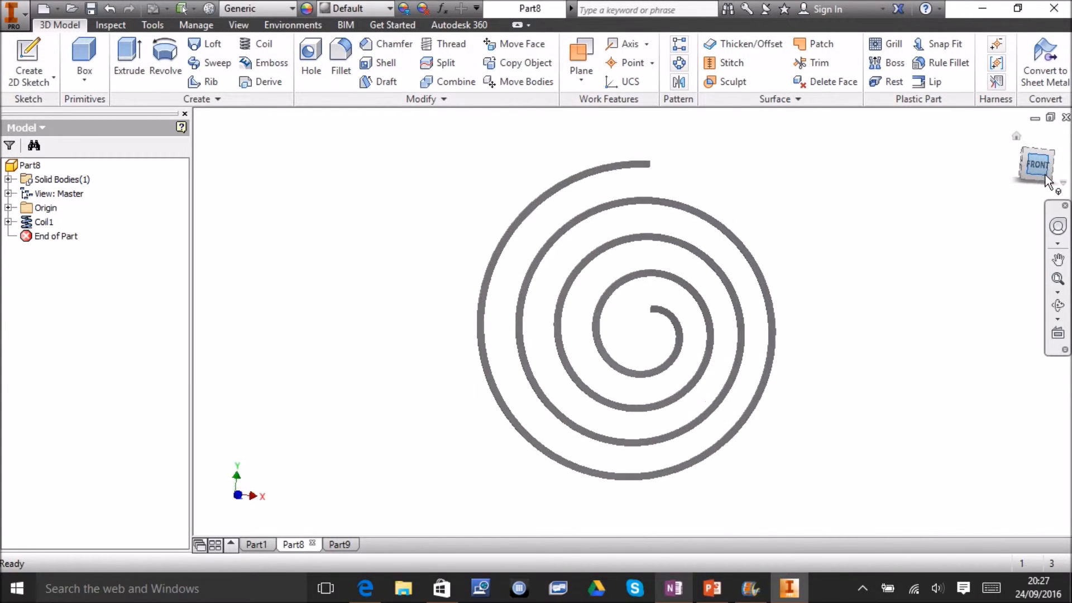
pyautogui.click(1036, 186)
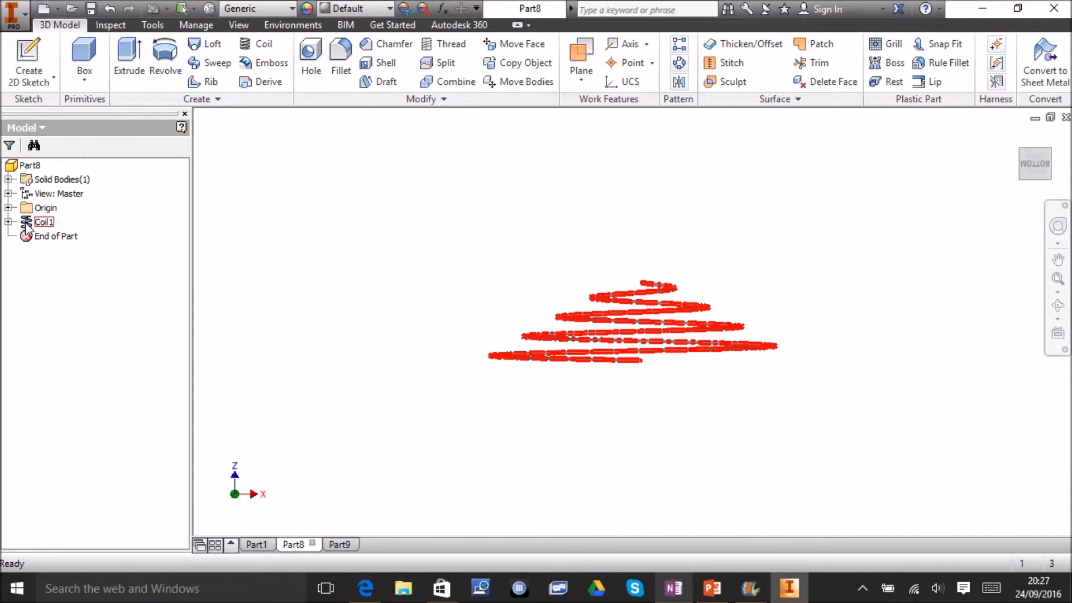
pyautogui.click(43, 222)
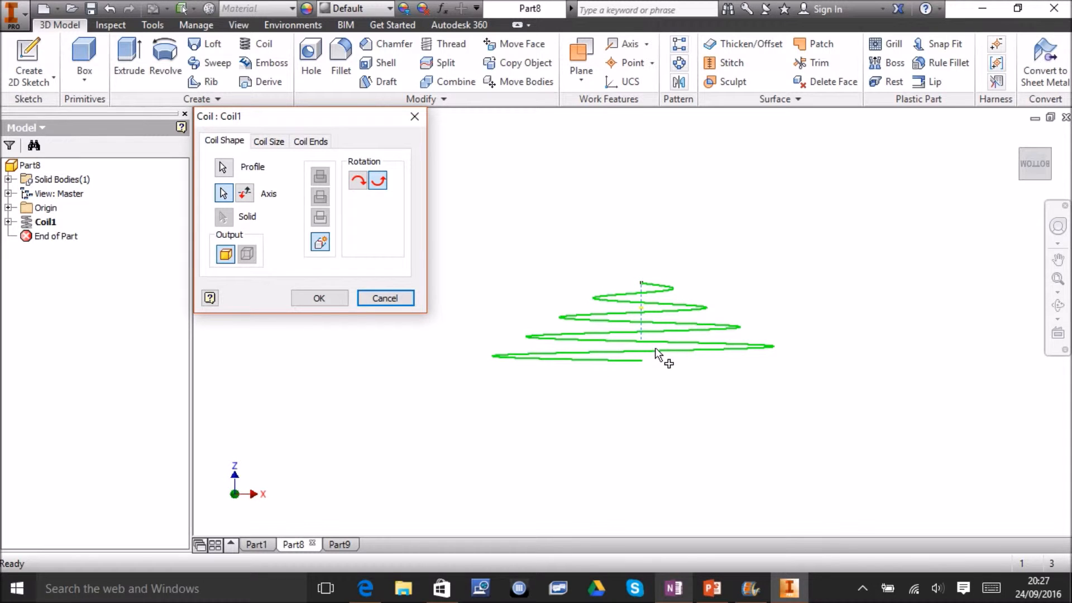
pyautogui.click(244, 193)
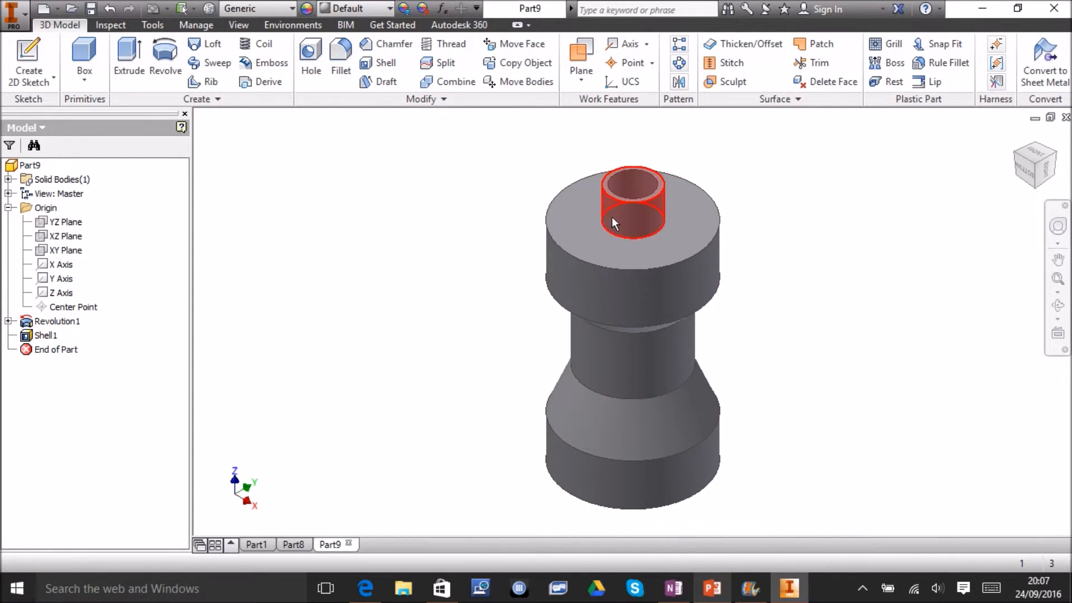
# In Part9, start a 2D sketch on the YZ plane and slice the graphics to expose the bottle's section
pyautogui.click(44, 53)
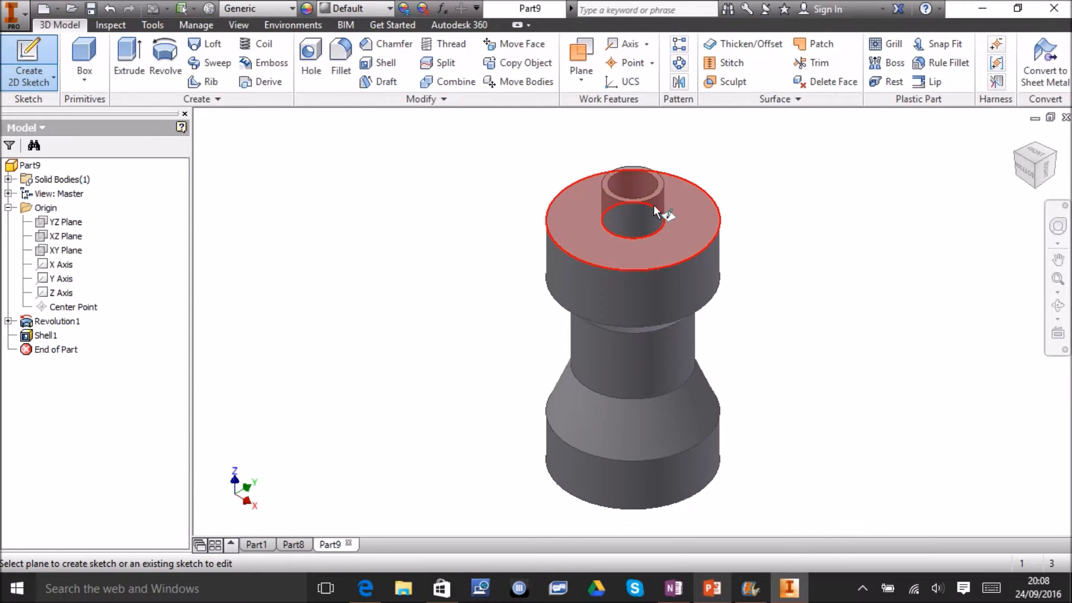
pyautogui.click(45, 223)
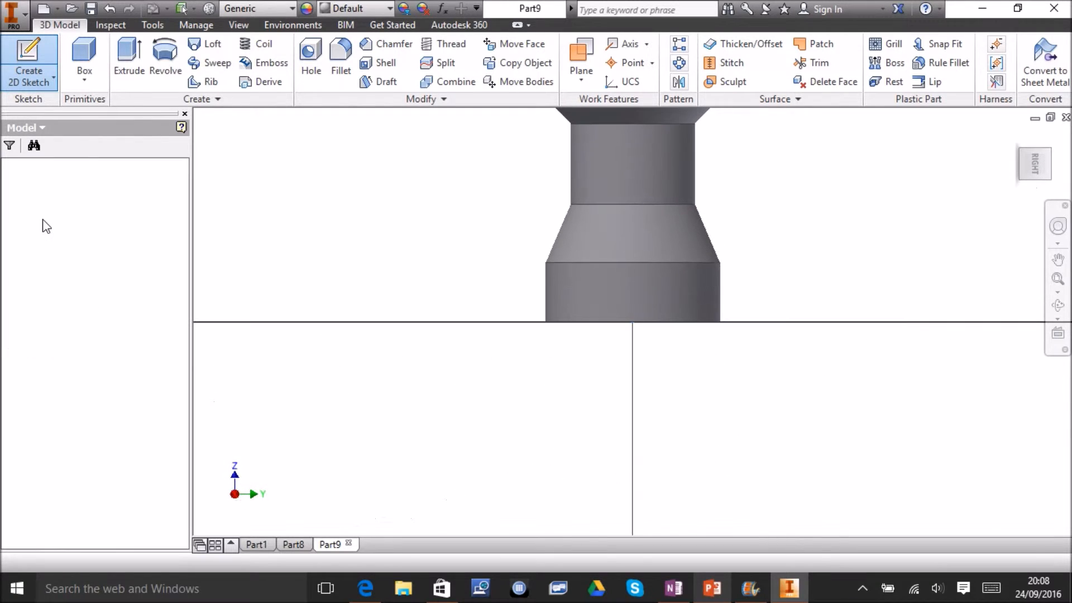
pyautogui.click(1058, 259)
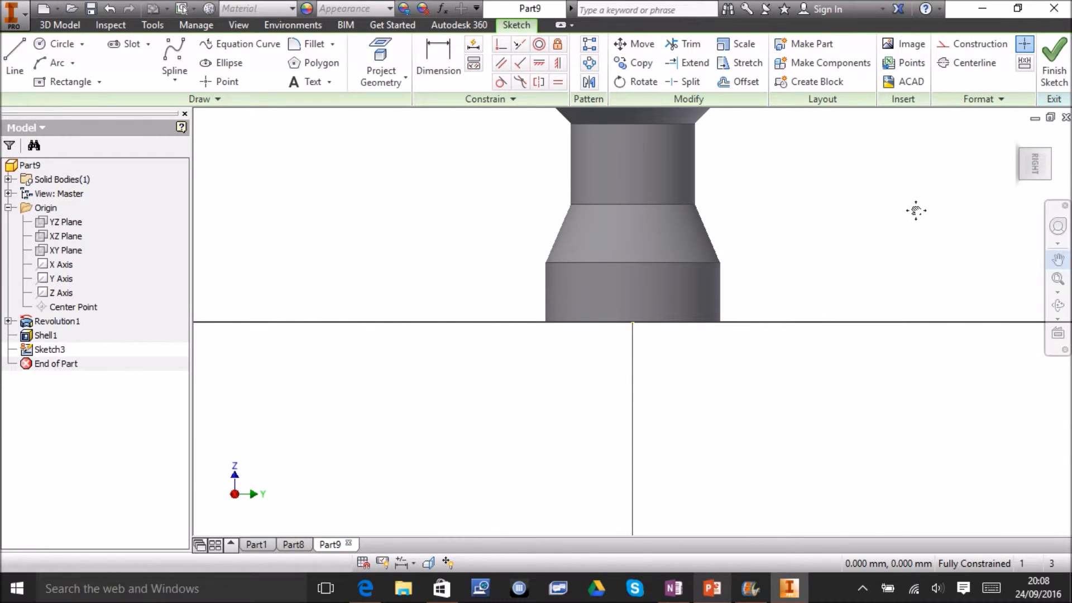
pyautogui.moveTo(905, 215)
pyautogui.mouseDown()
pyautogui.moveTo(873, 354)
pyautogui.moveTo(876, 407)
pyautogui.mouseUp()
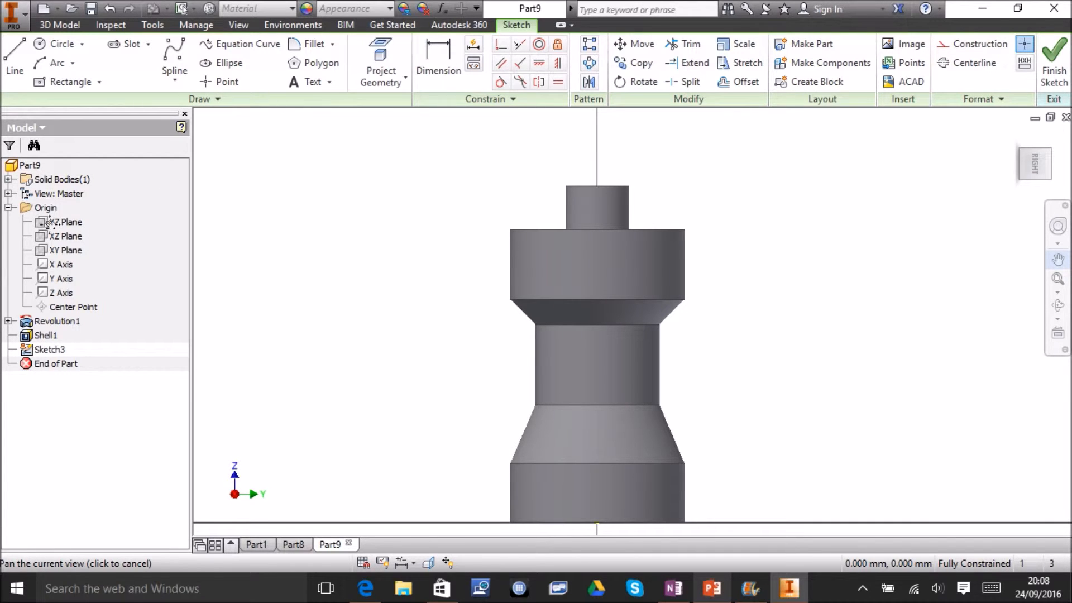
pyautogui.press('Escape')
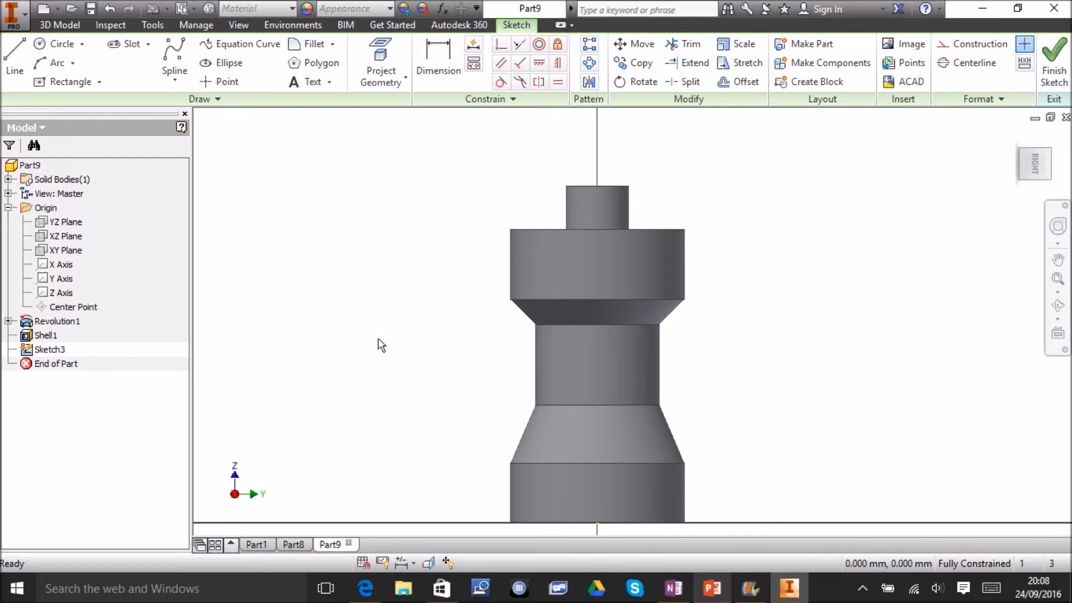
pyautogui.rightClick(45, 222)
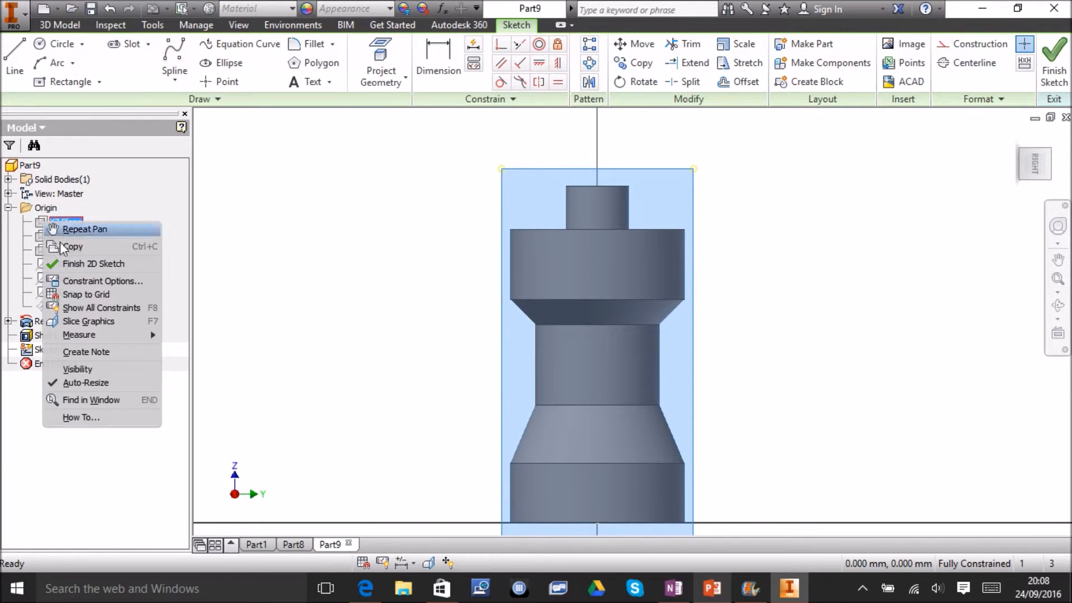
pyautogui.click(91, 323)
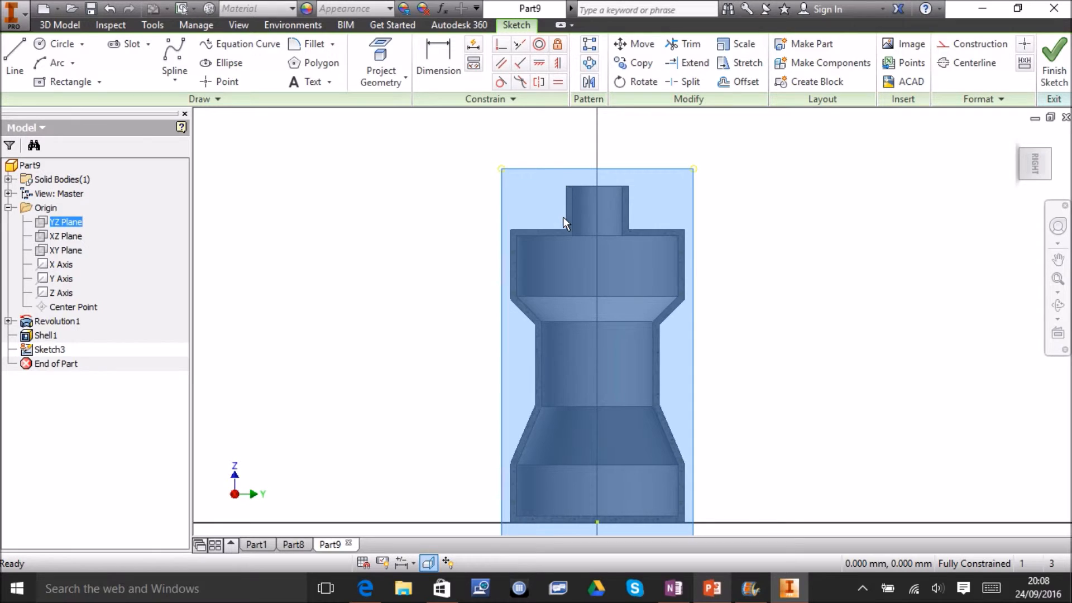
# Project the bottle neck's outer edge into the sketch and draw a small circle centred on it just below the rim
pyautogui.click(388, 52)
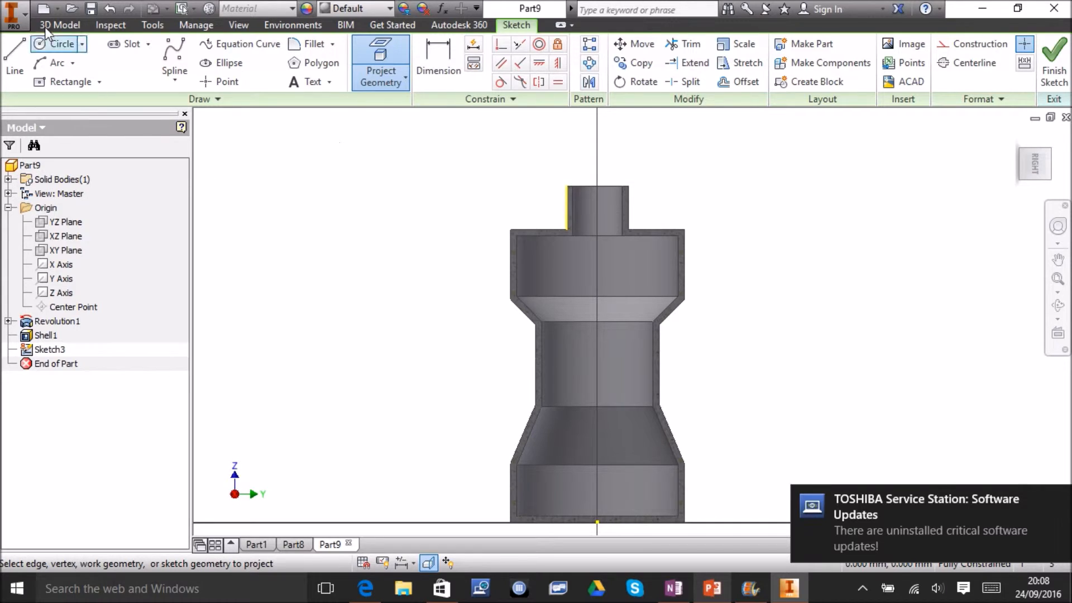
pyautogui.click(59, 44)
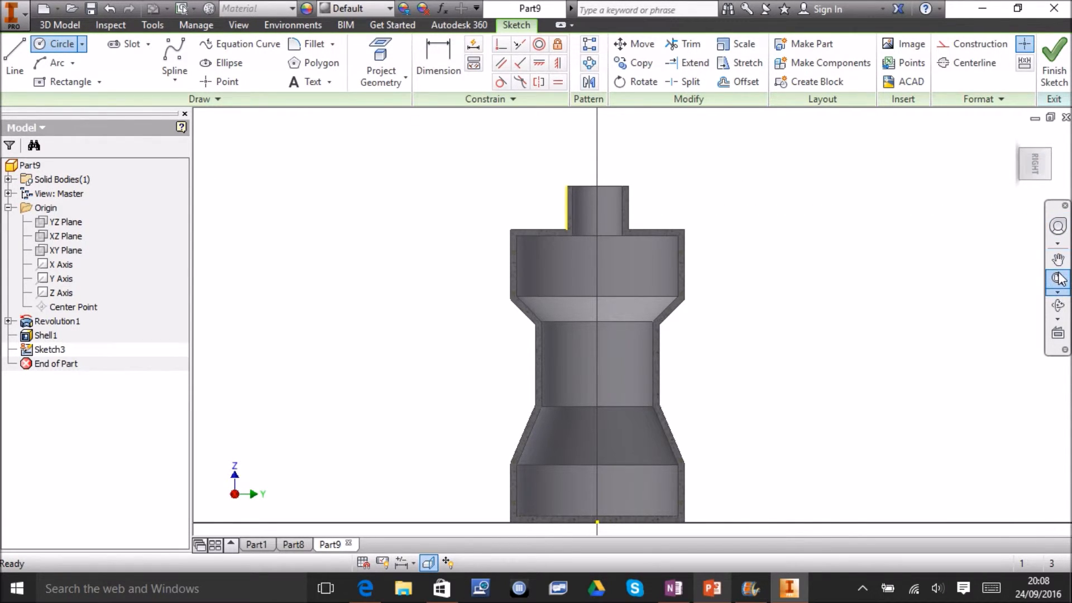
pyautogui.click(1057, 292)
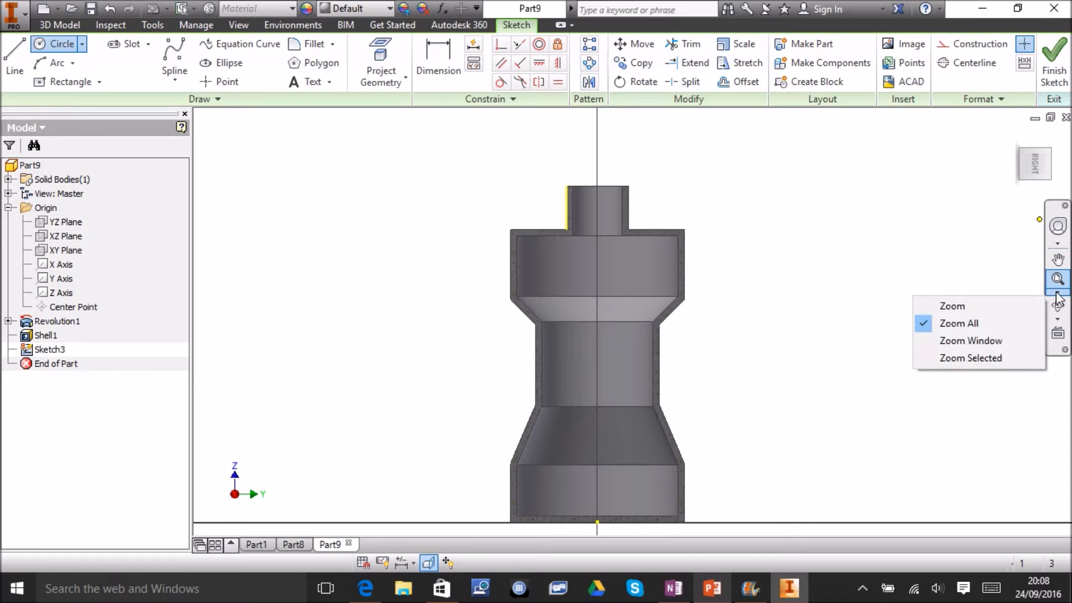
pyautogui.click(1003, 312)
pyautogui.moveTo(601, 226); pyautogui.dragTo(602, 267)
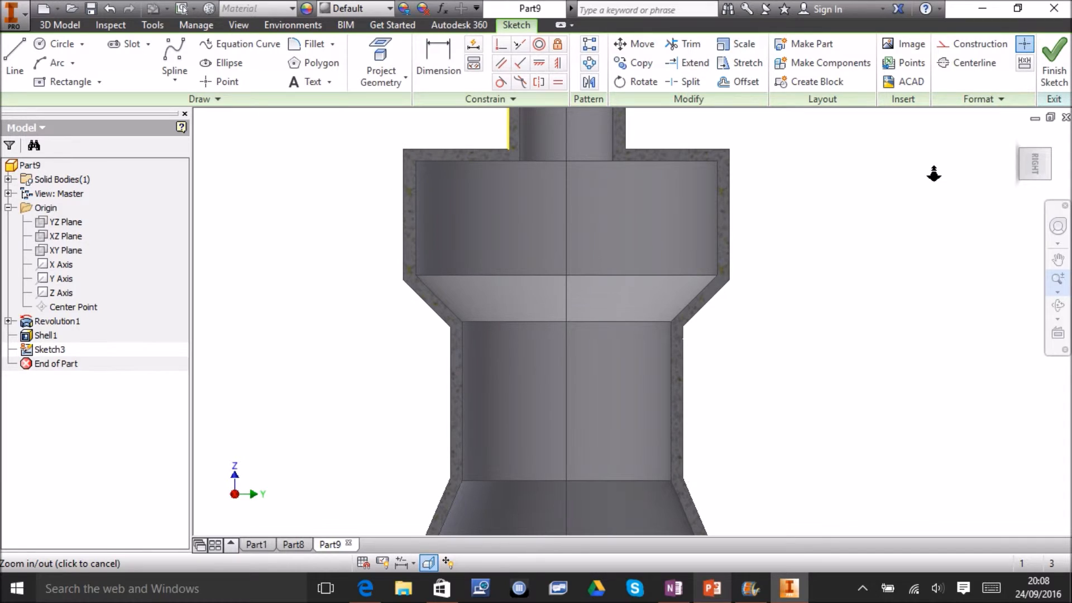
pyautogui.click(1058, 260)
pyautogui.moveTo(835, 177); pyautogui.dragTo(852, 310)
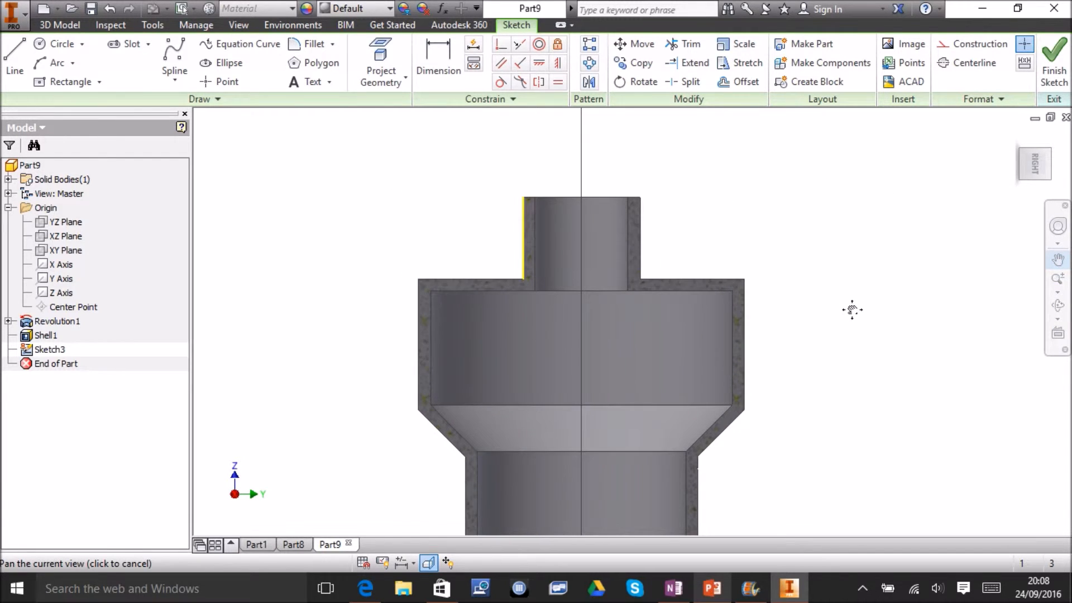
pyautogui.click(62, 44)
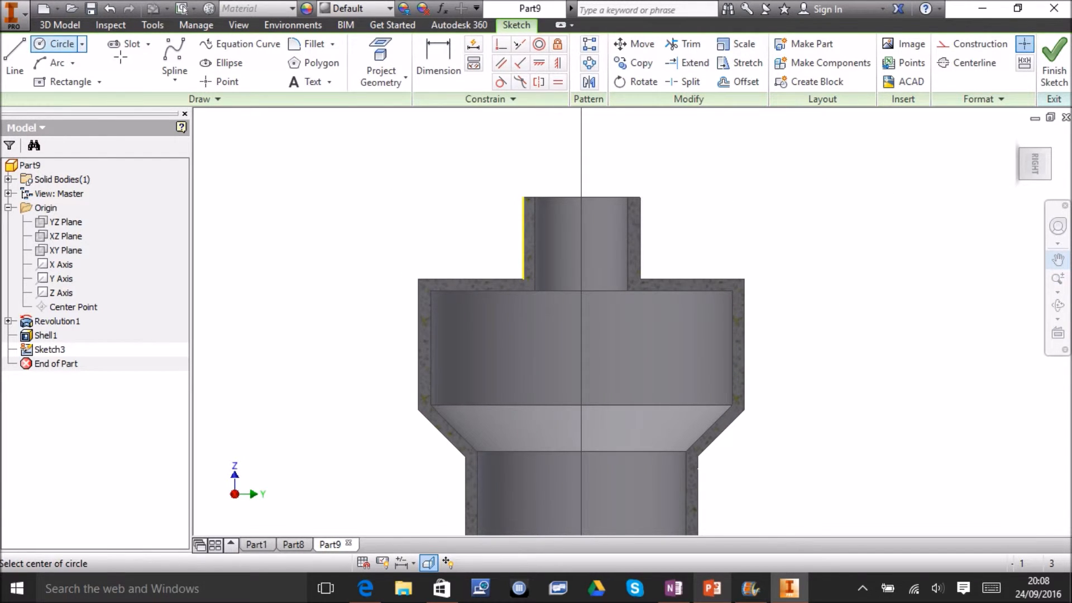
pyautogui.click(525, 208)
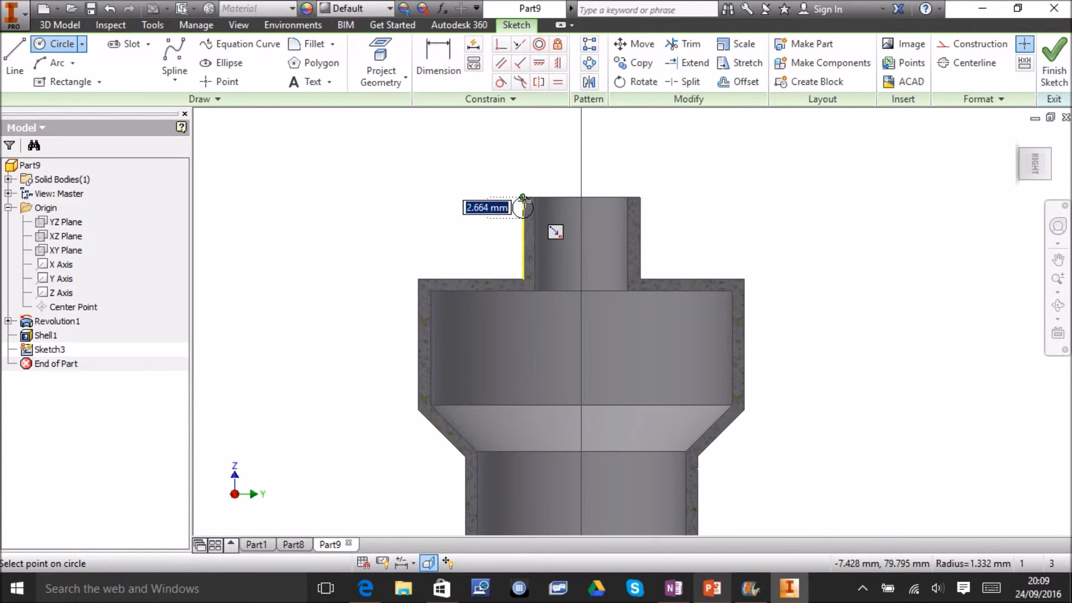
pyautogui.click(523, 201)
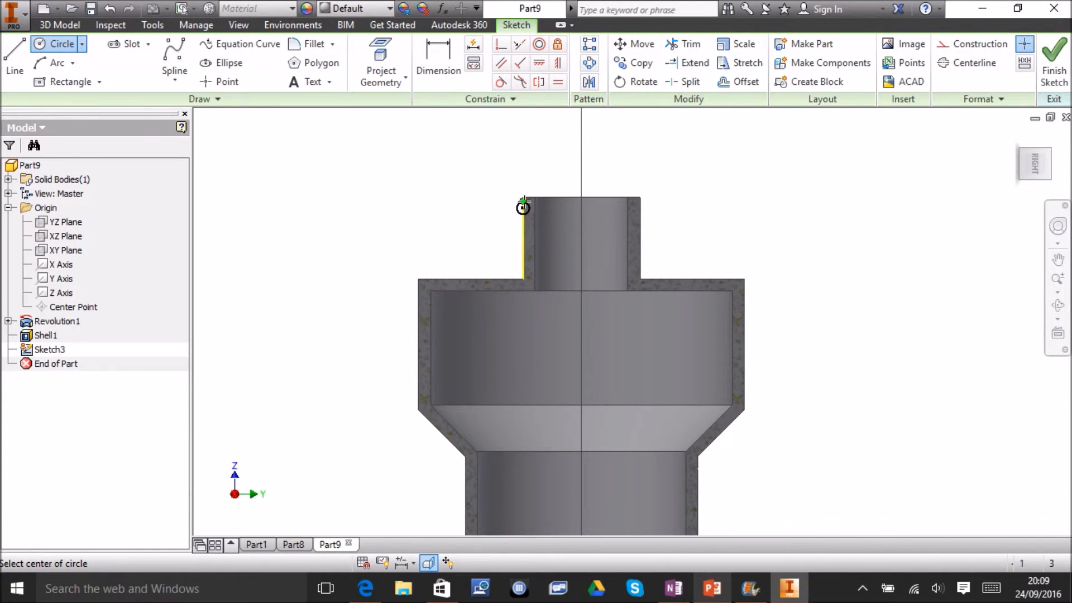
# Trim off the circle's half inside the neck wall and draw a vertical line on the bottle's central axis, from above the neck into the body
pyautogui.click(687, 43)
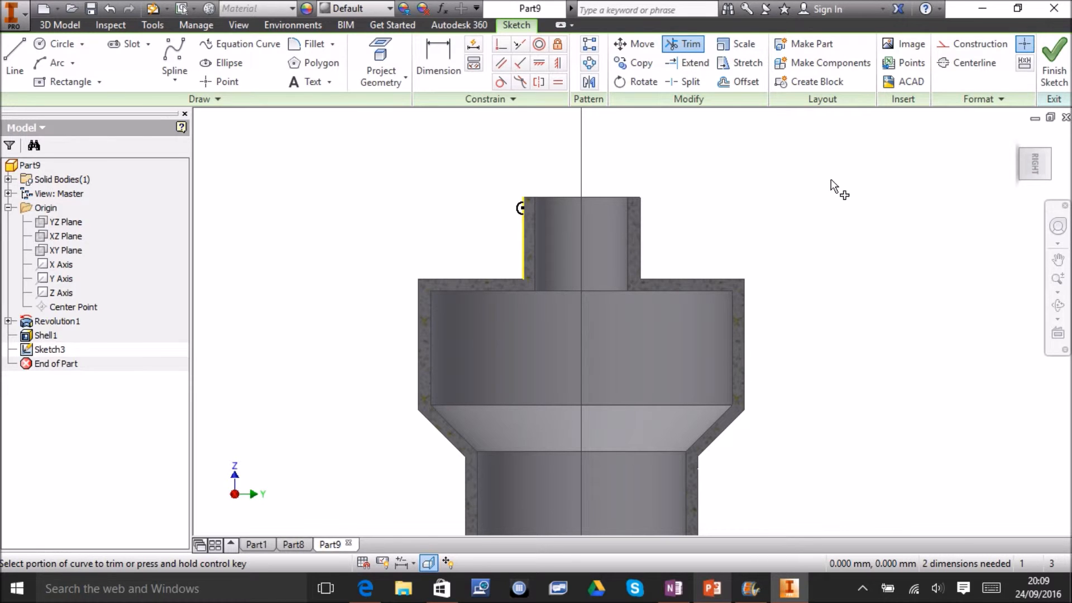
pyautogui.click(16, 71)
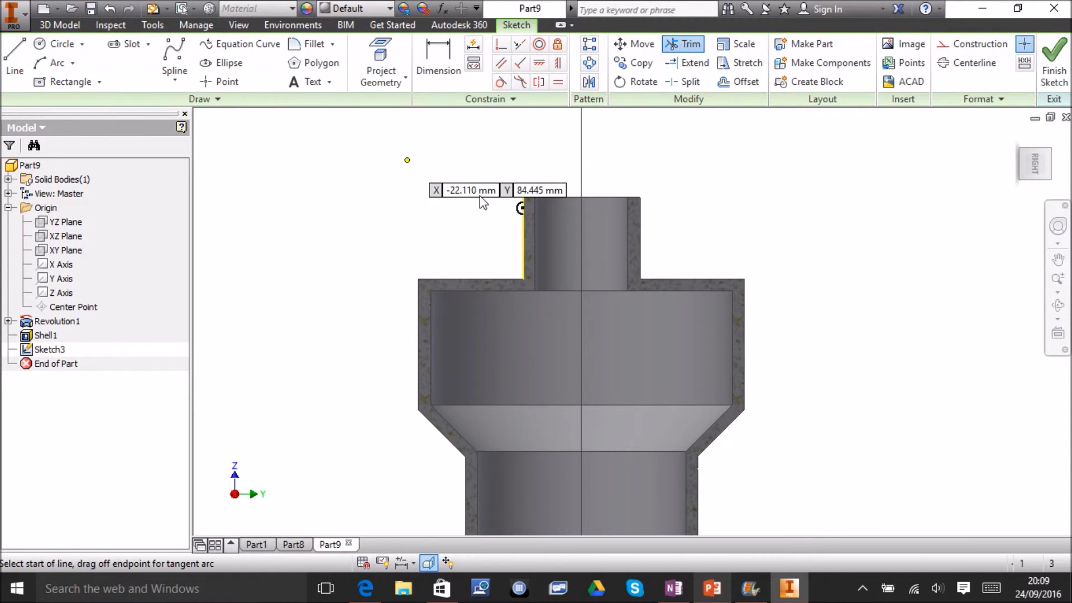
pyautogui.click(580, 174)
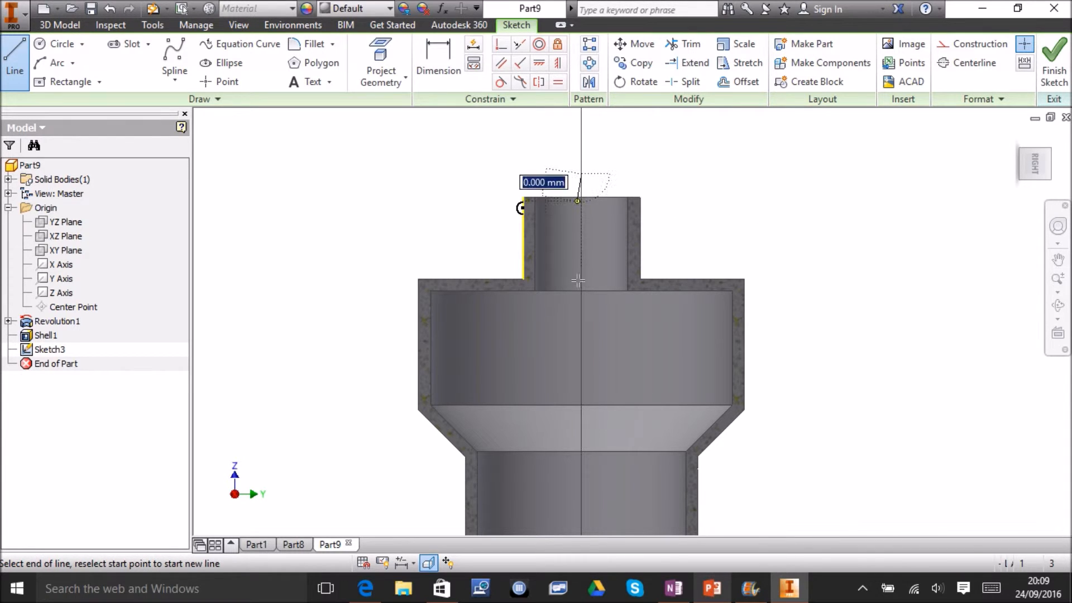
pyautogui.click(582, 323)
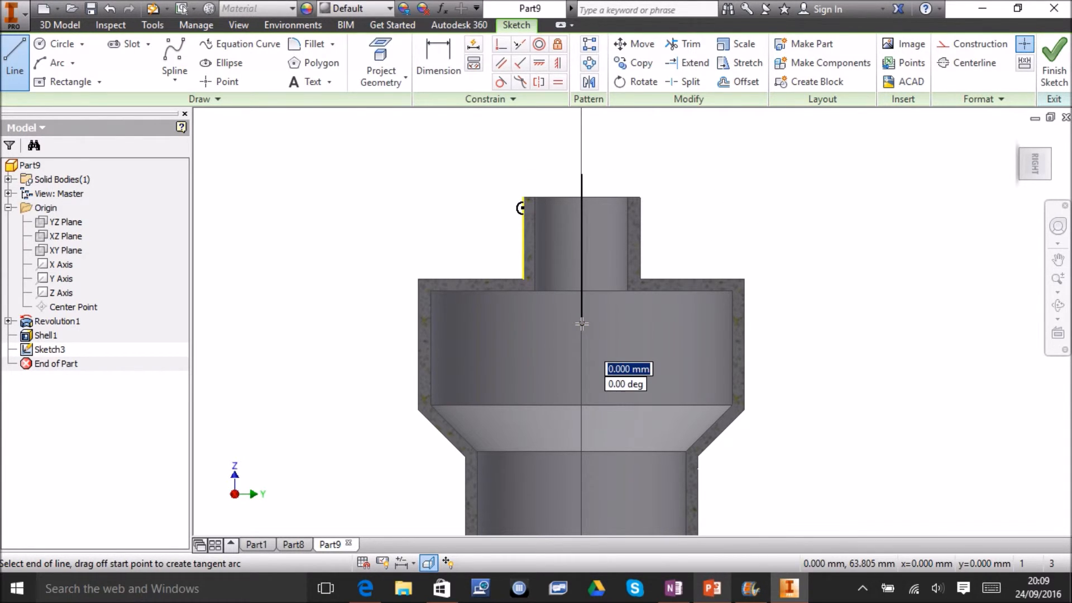
pyautogui.press('Escape')
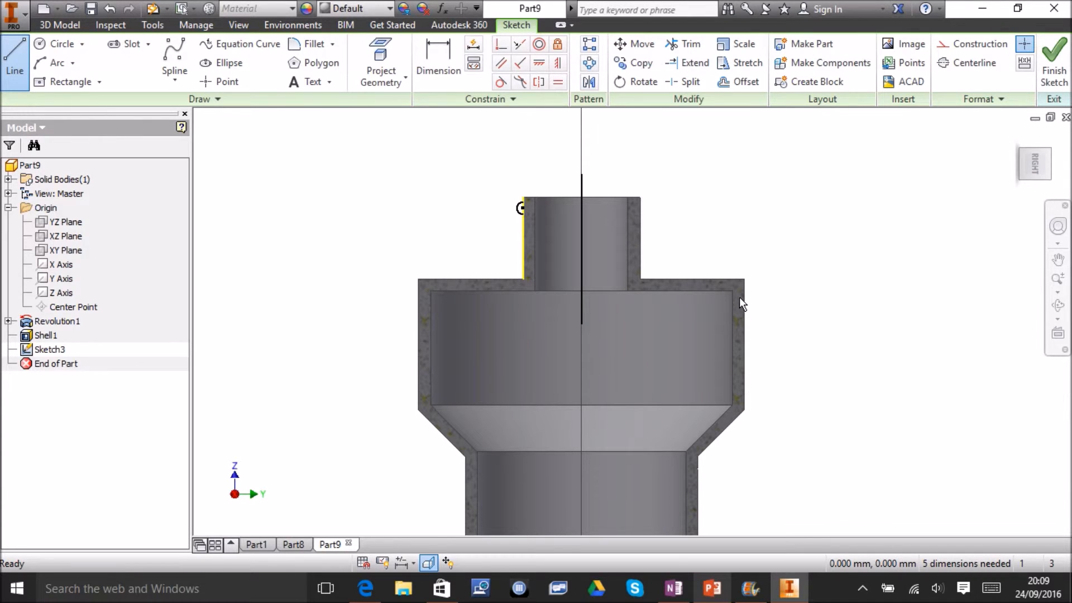
# Convert the vertical line on the bottle's central axis to construction geometry and finish the sketch
pyautogui.press('Escape')
pyautogui.rightClick(581, 241)
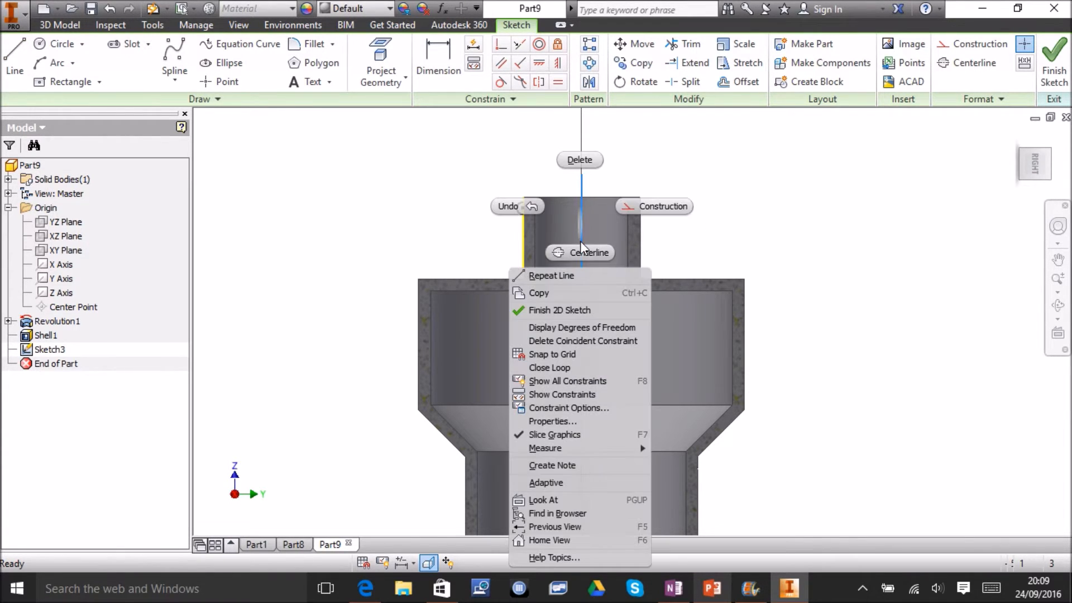
pyautogui.click(644, 208)
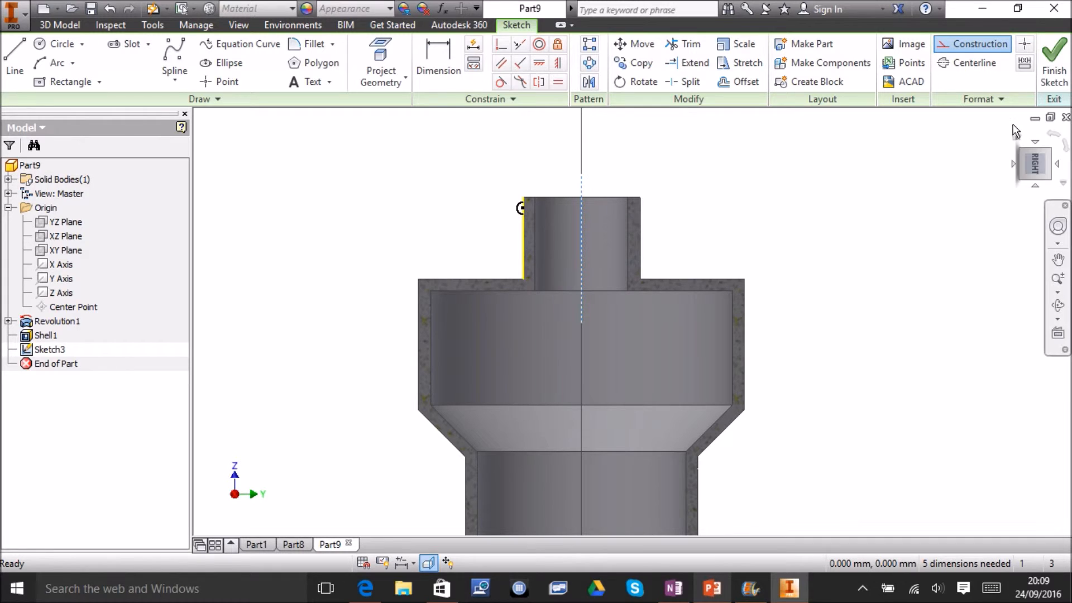
pyautogui.click(1054, 72)
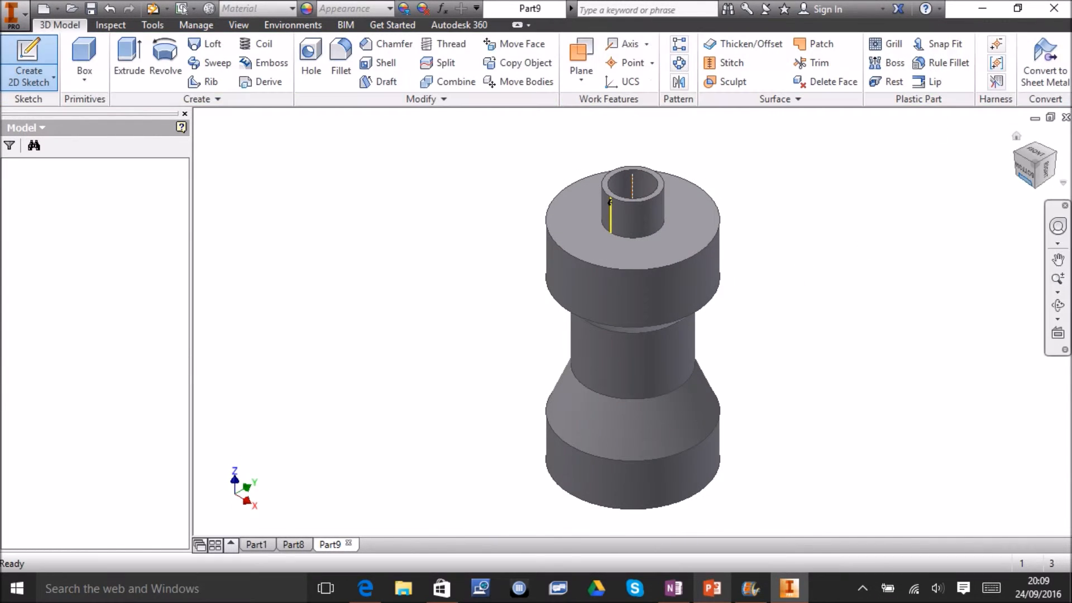
# Start a Coil from the semicircular profile on the bottle neck and use the central construction line as its axis
pyautogui.click(1059, 284)
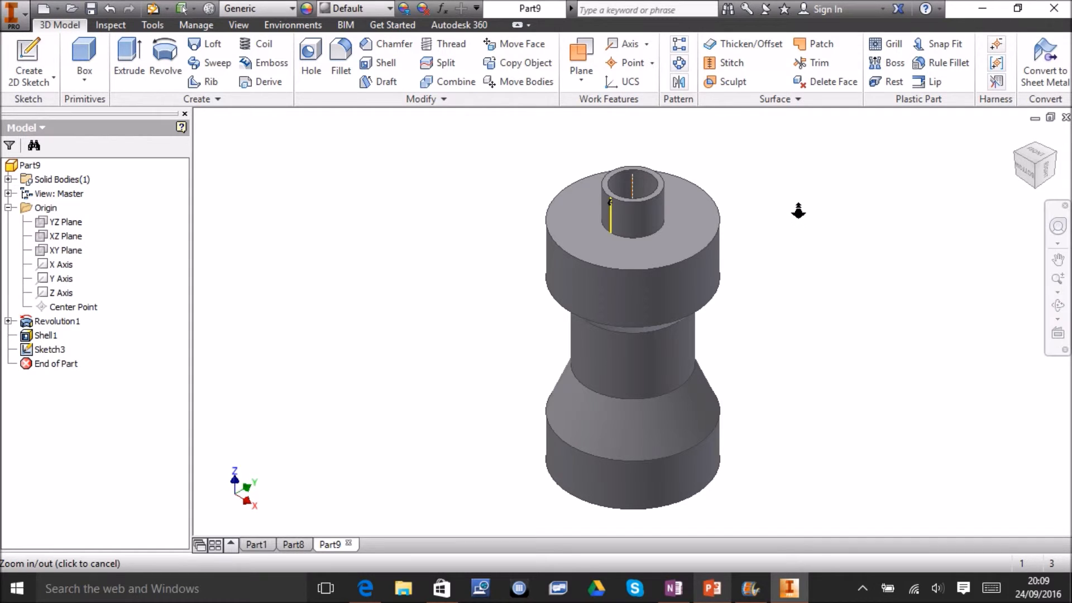
pyautogui.moveTo(680, 191); pyautogui.dragTo(668, 266)
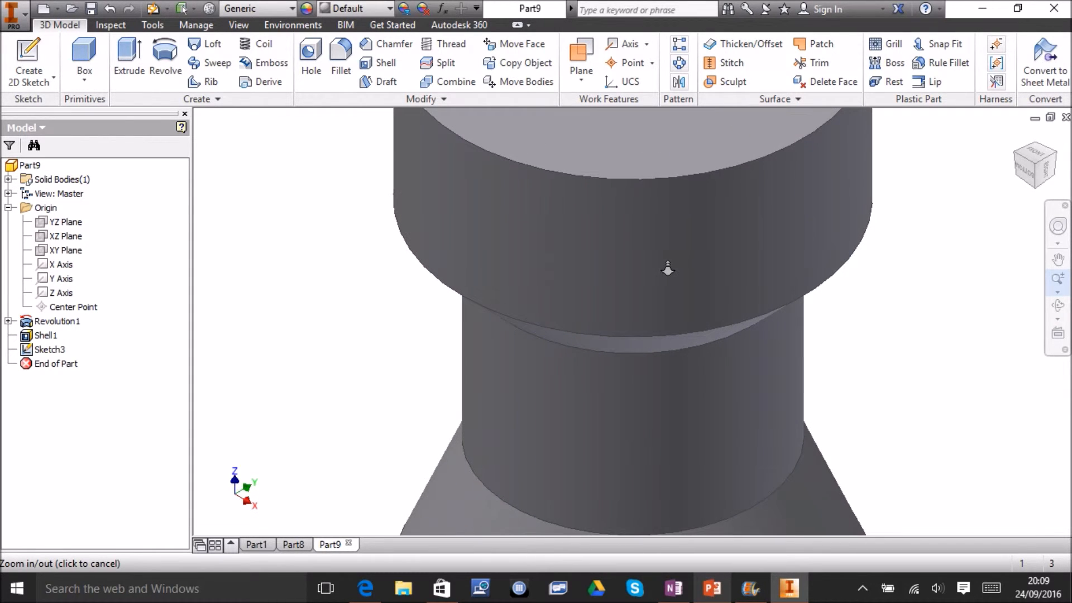
pyautogui.click(1057, 261)
pyautogui.moveTo(809, 146); pyautogui.dragTo(793, 378)
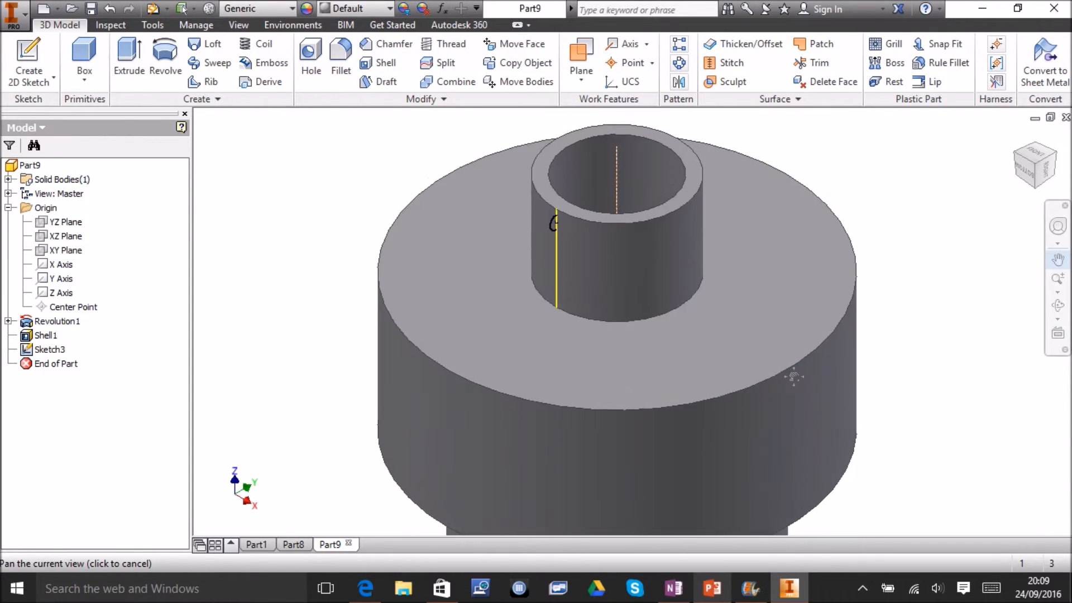
pyautogui.click(259, 43)
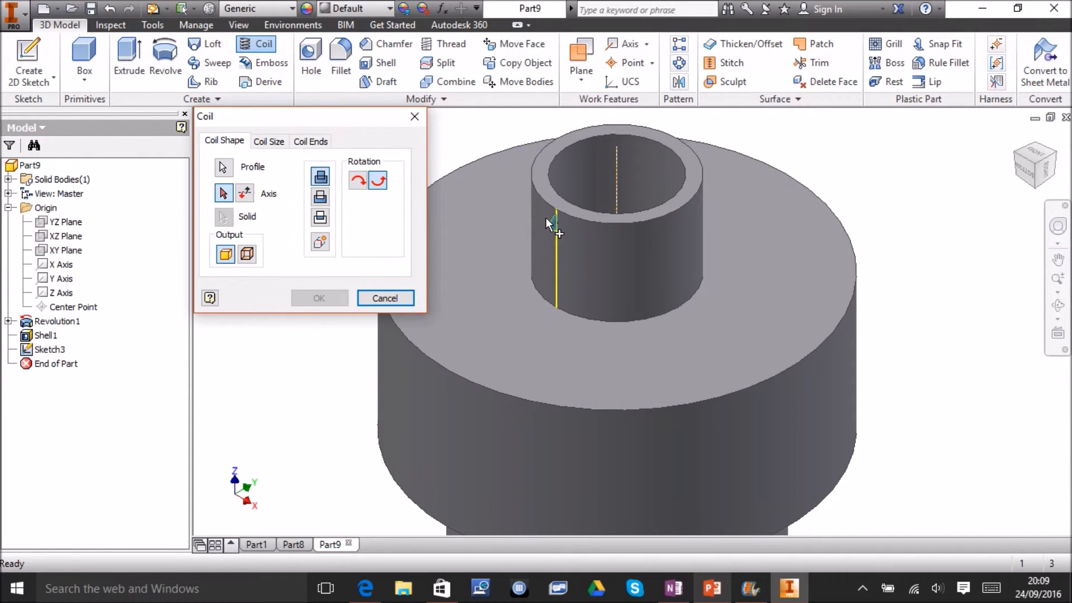
pyautogui.click(223, 194)
pyautogui.click(618, 168)
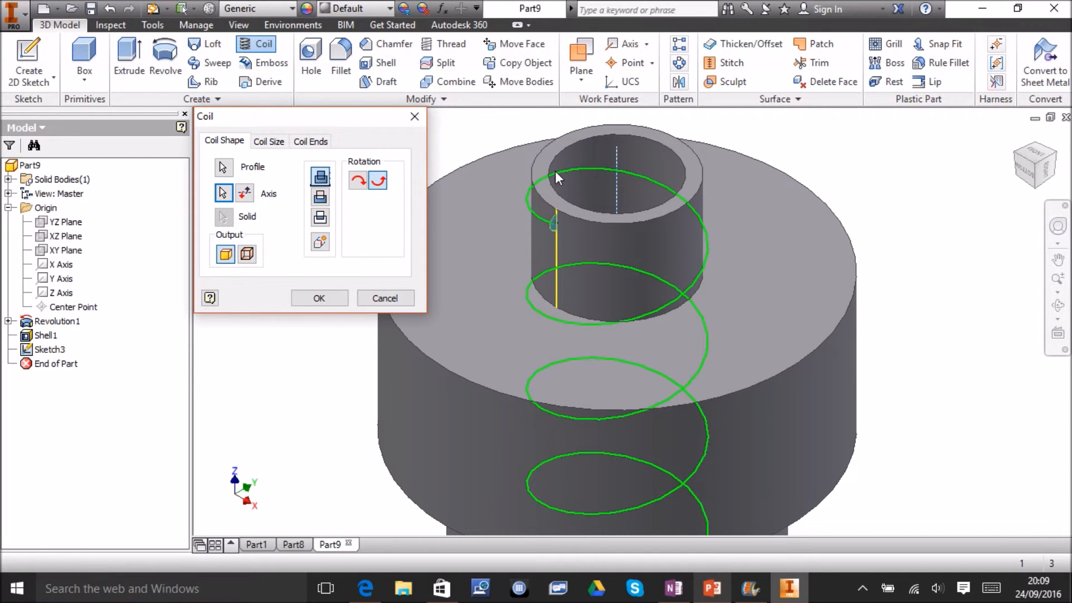
# Set the coil's pitch to 4 mm with 3 revolutions and check its extent on the neck from the side
pyautogui.click(283, 144)
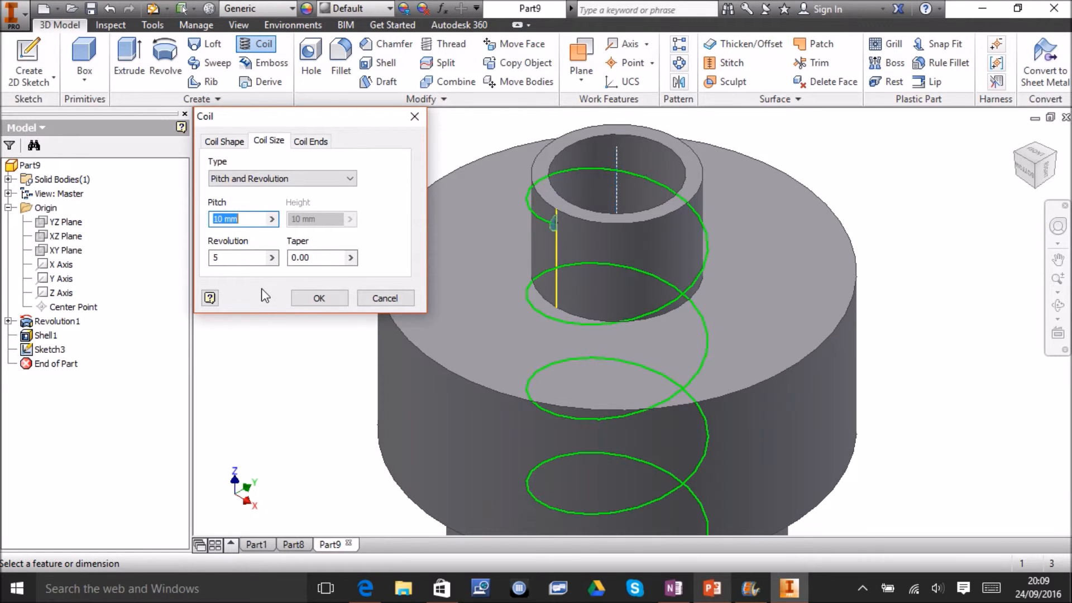
pyautogui.write('4')
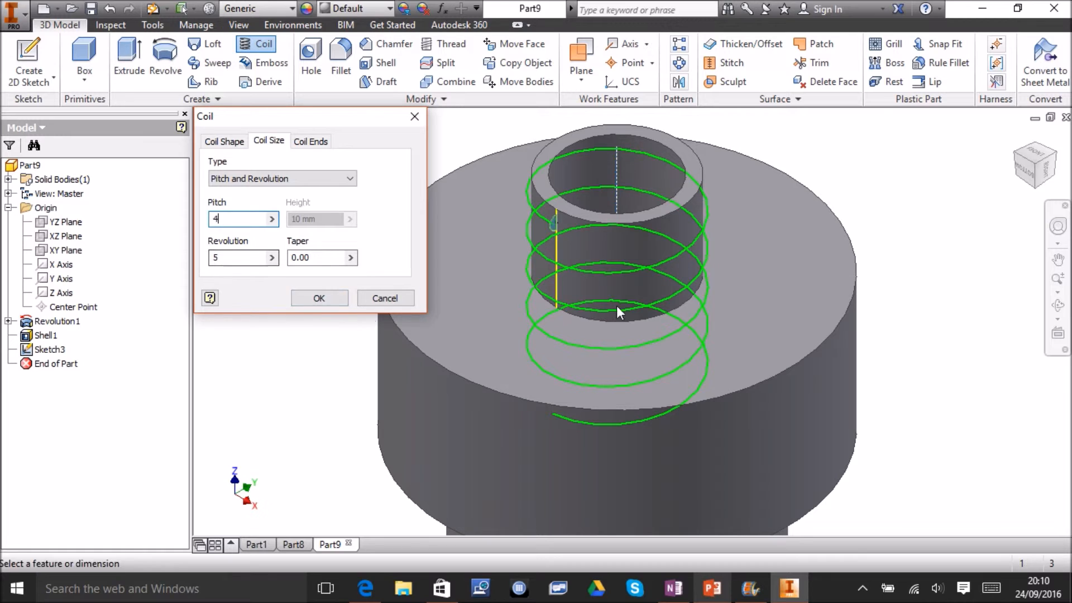
pyautogui.click(234, 259)
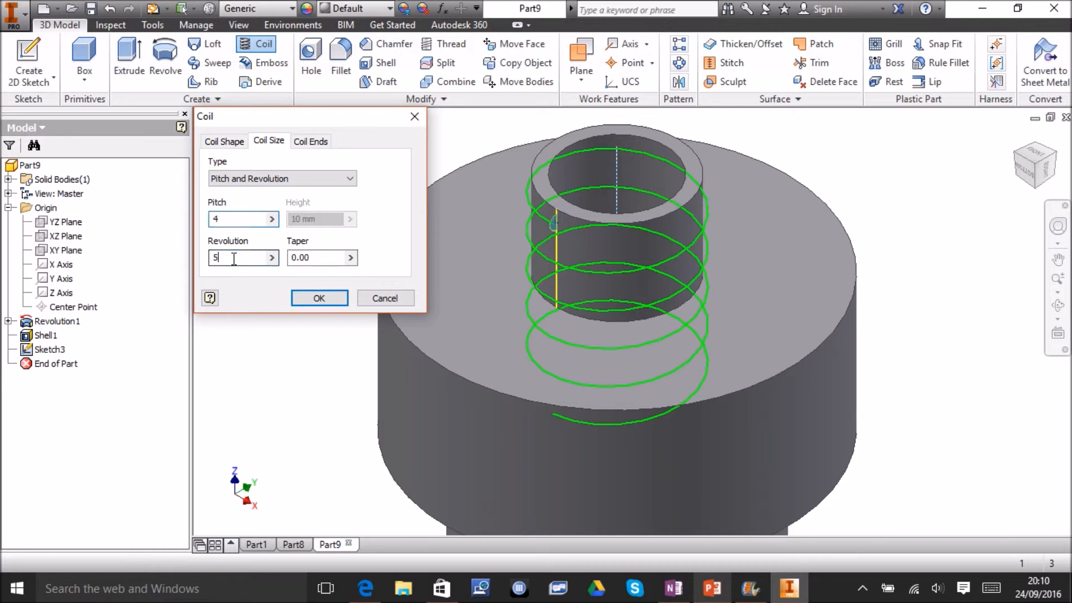
pyautogui.write('3')
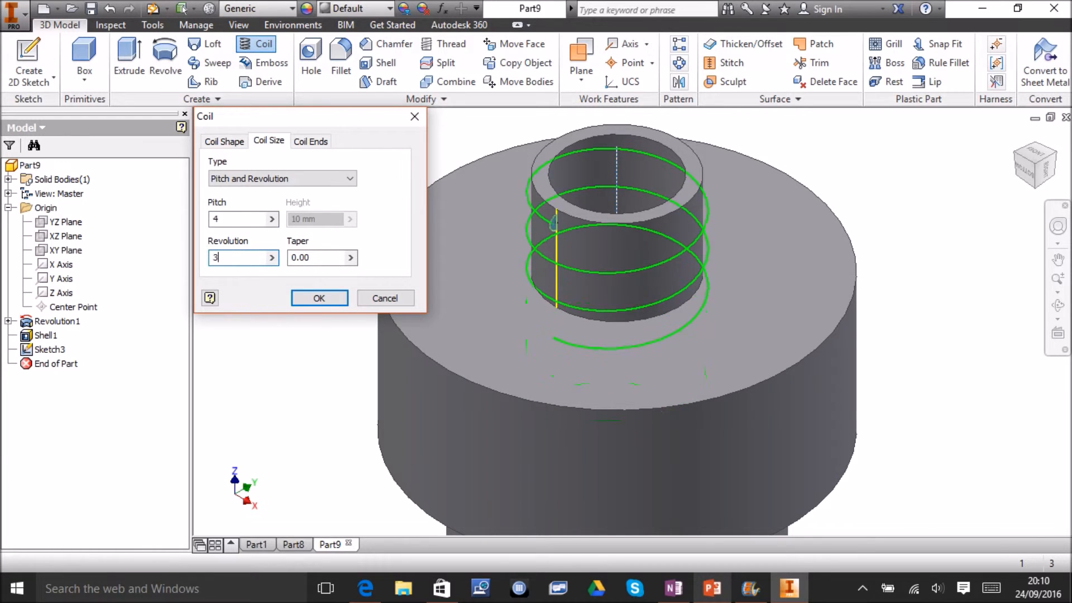
pyautogui.click(1052, 171)
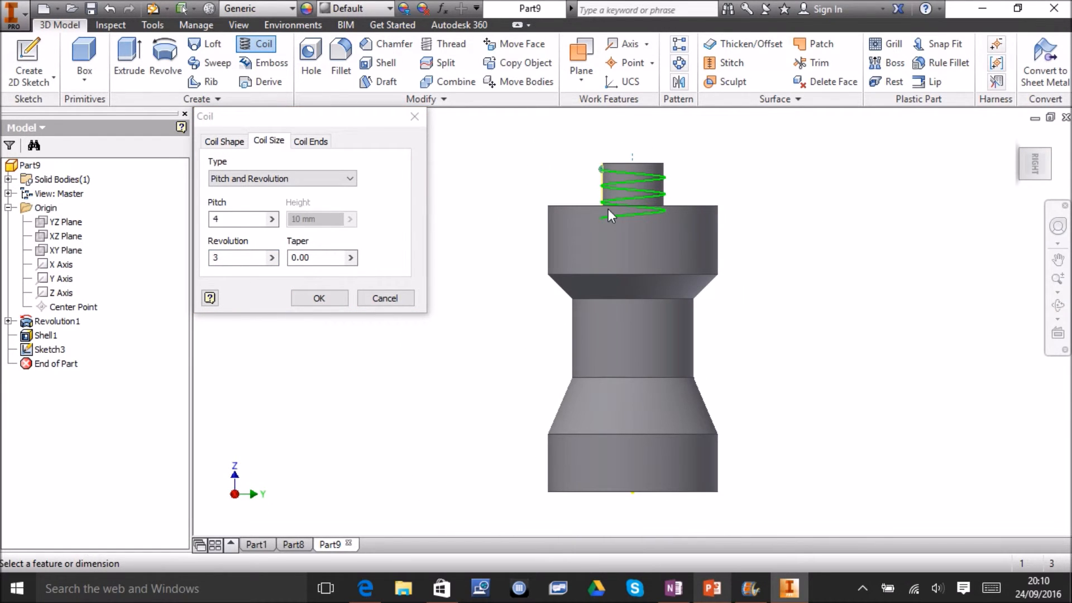
# Set the coil's pitch to 2.5 mm and create the raised thread on the bottle neck
pyautogui.click(236, 218)
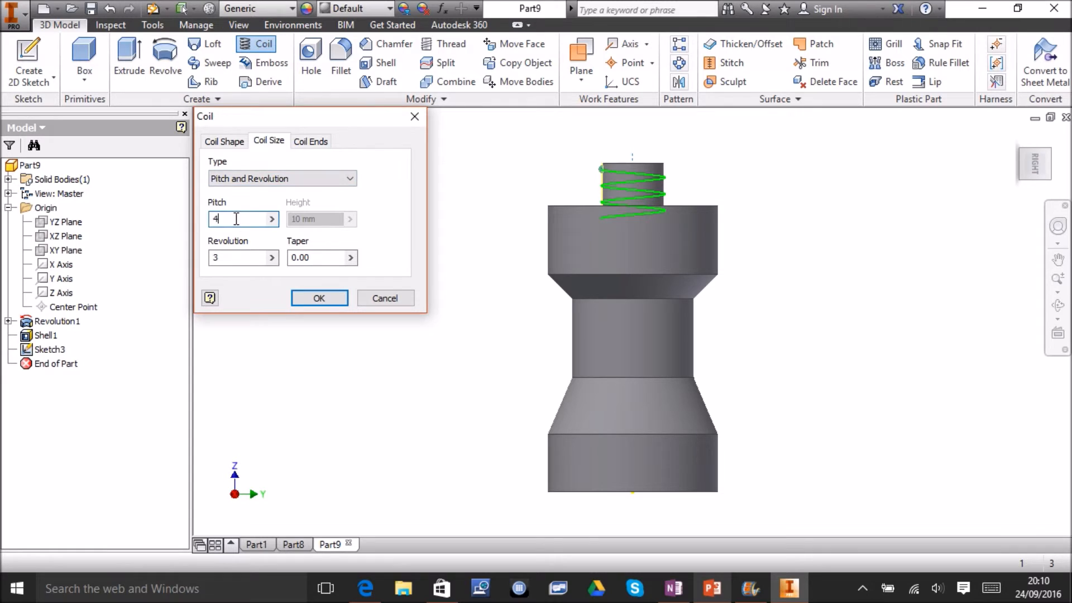
pyautogui.write('2.5')
pyautogui.click(1026, 159)
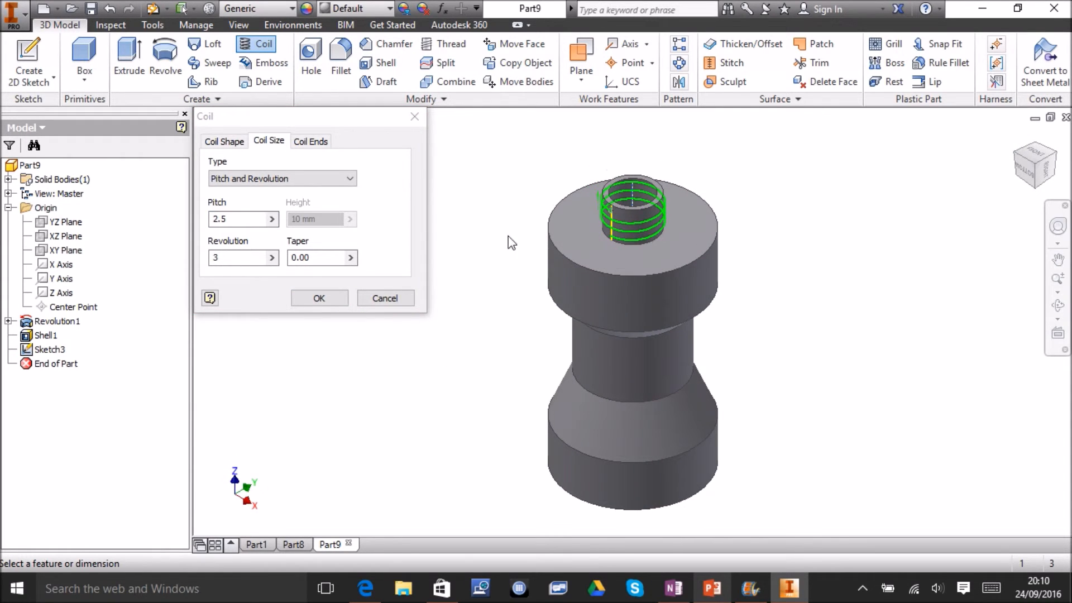
pyautogui.click(329, 299)
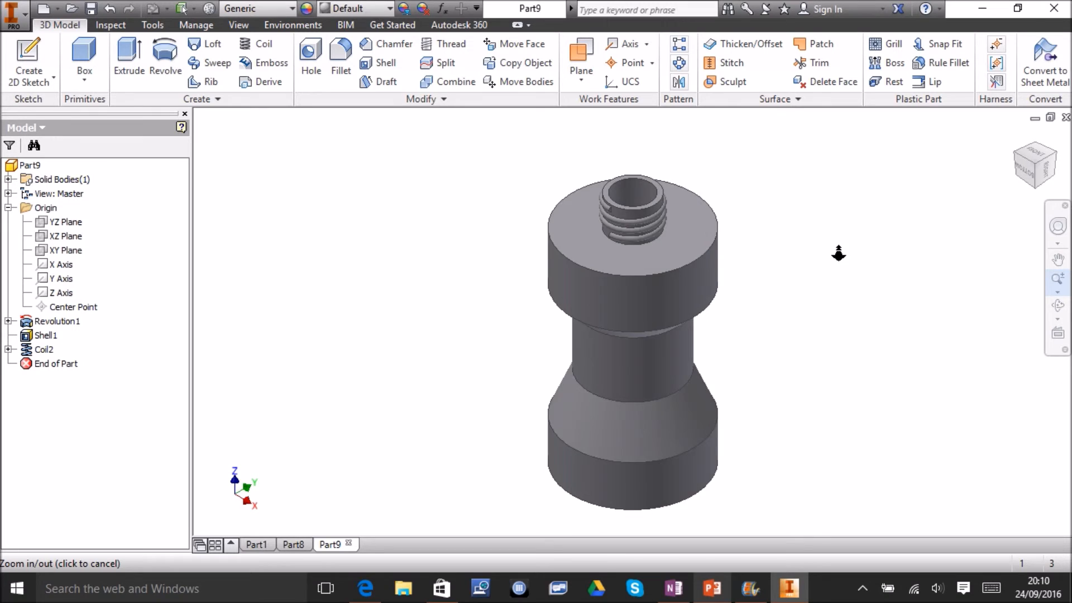
pyautogui.moveTo(837, 244); pyautogui.dragTo(836, 322)
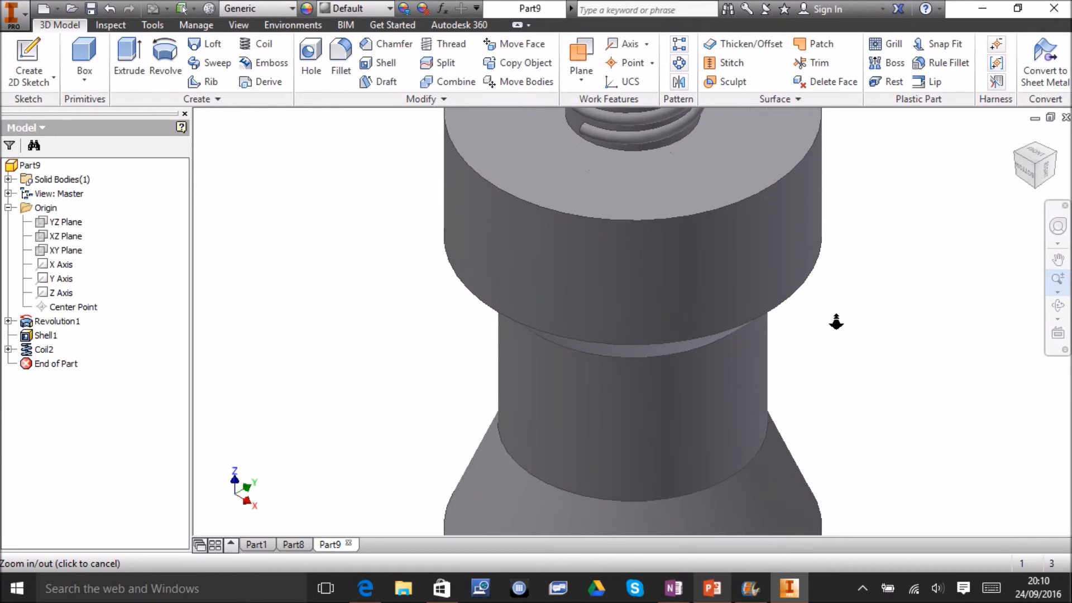
pyautogui.click(1058, 259)
pyautogui.moveTo(840, 163); pyautogui.dragTo(821, 333)
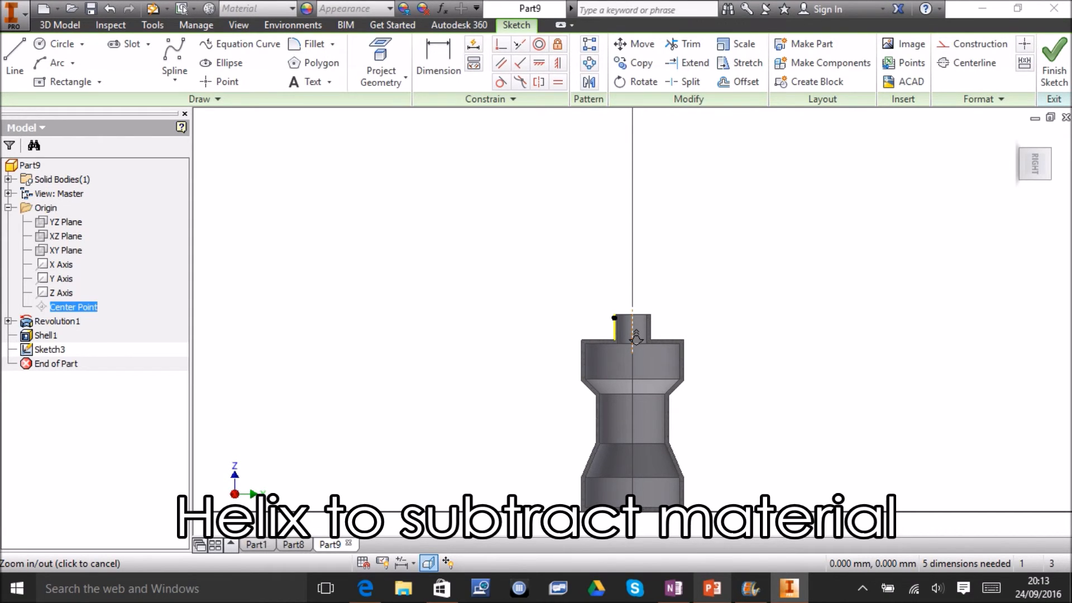
# Trim off the circle's half outside the neck wall and finish the sketch
pyautogui.moveTo(636, 335); pyautogui.dragTo(627, 501)
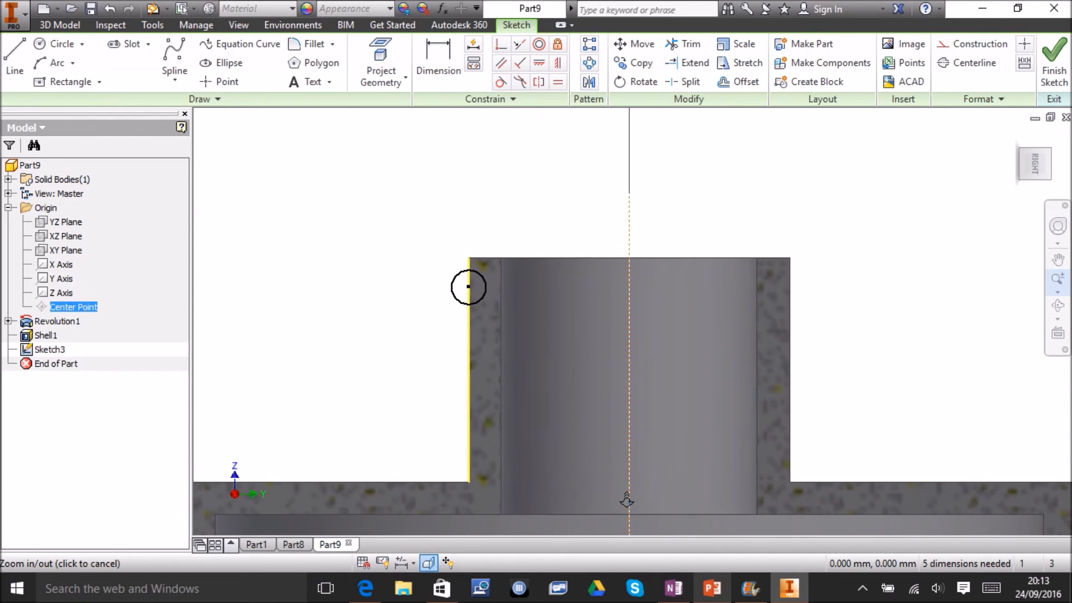
pyautogui.click(686, 43)
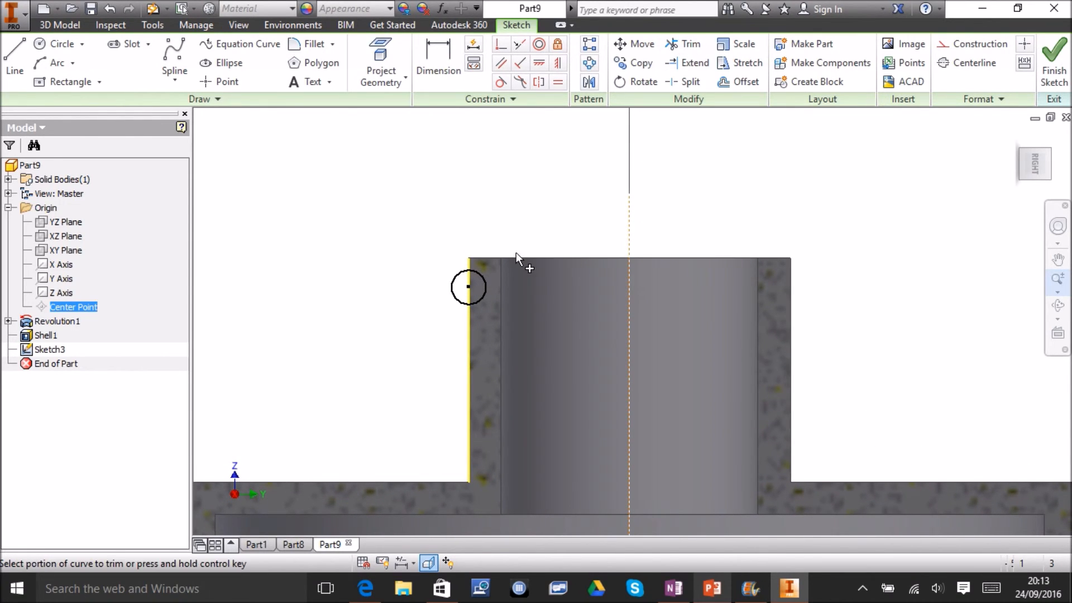
pyautogui.click(458, 285)
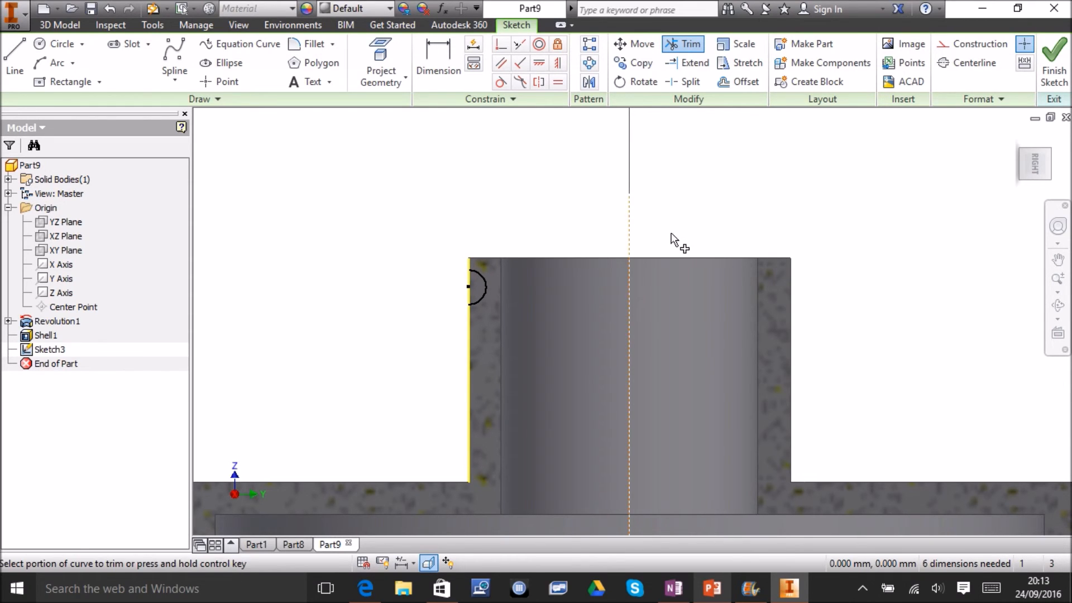
pyautogui.click(1055, 58)
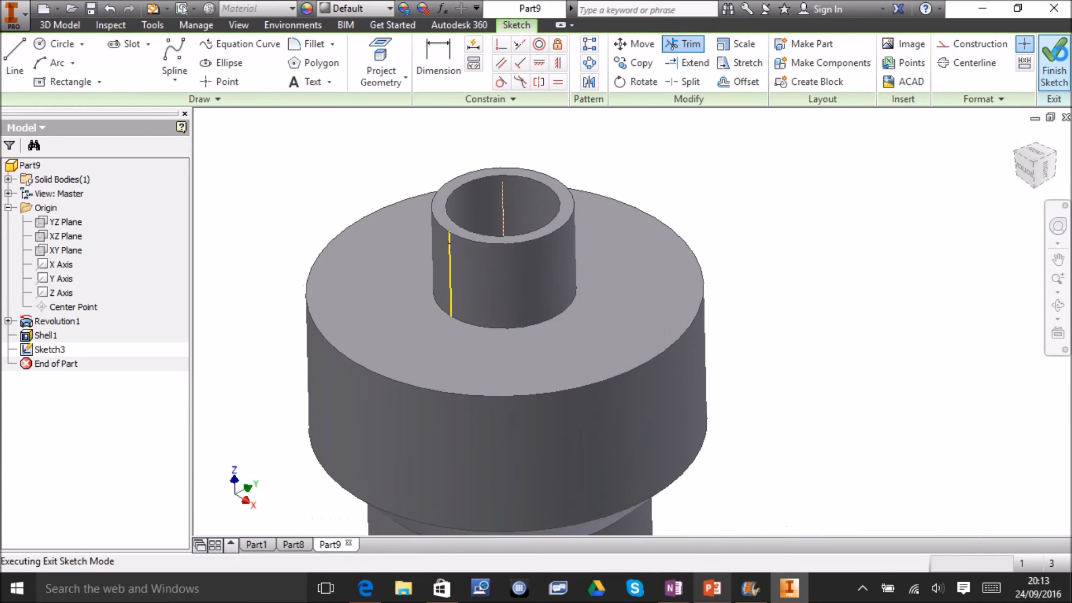
# Start a Coil from the semicircle inside the neck wall, with the central construction line as its axis
pyautogui.click(260, 45)
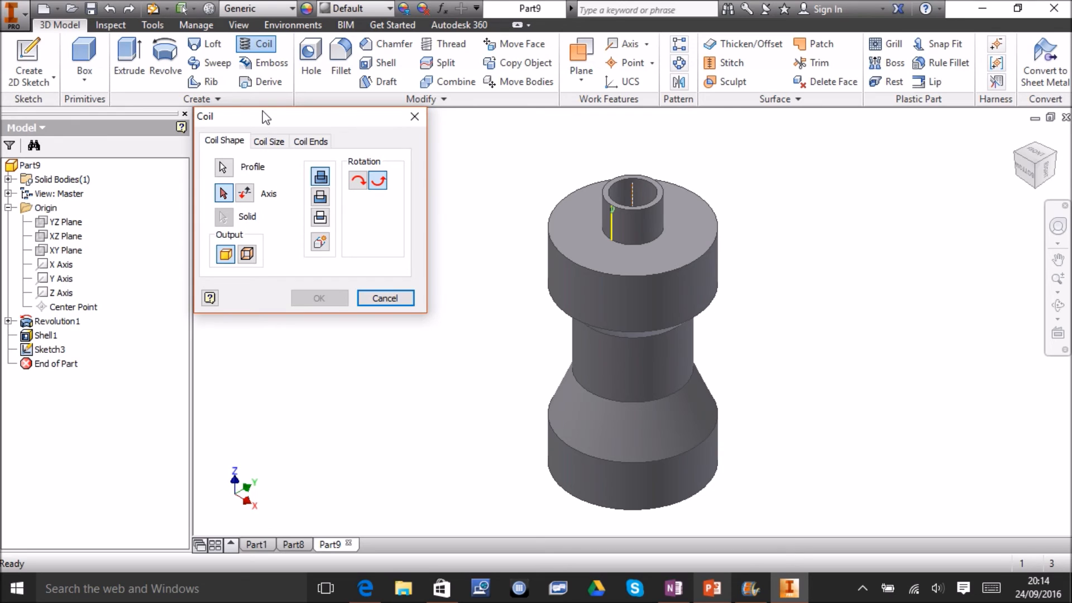
pyautogui.click(1057, 279)
pyautogui.moveTo(701, 192); pyautogui.dragTo(695, 277)
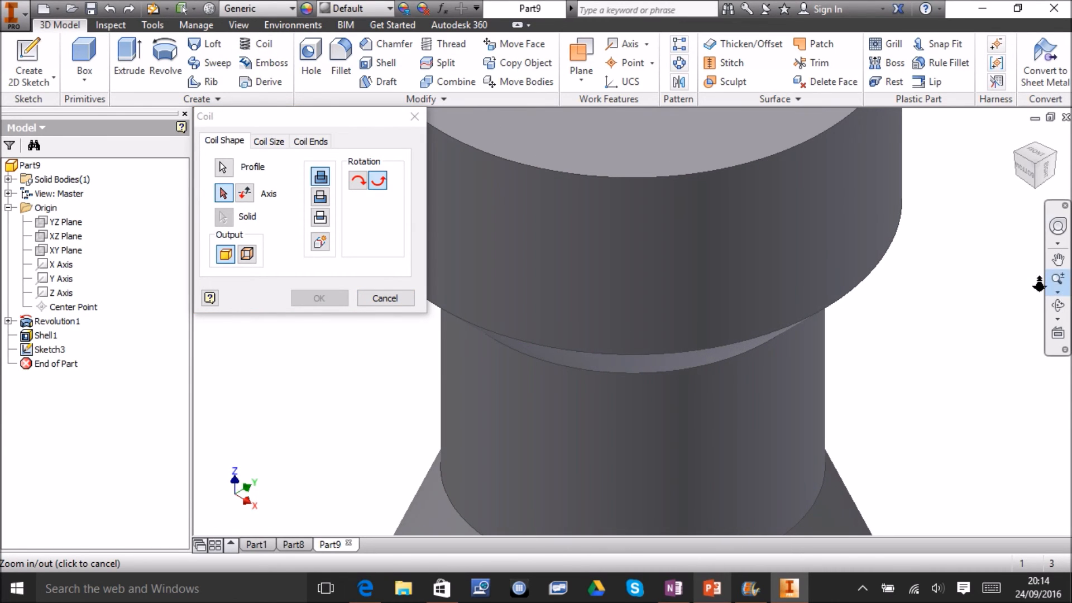
pyautogui.click(1058, 261)
pyautogui.moveTo(802, 206); pyautogui.dragTo(793, 479)
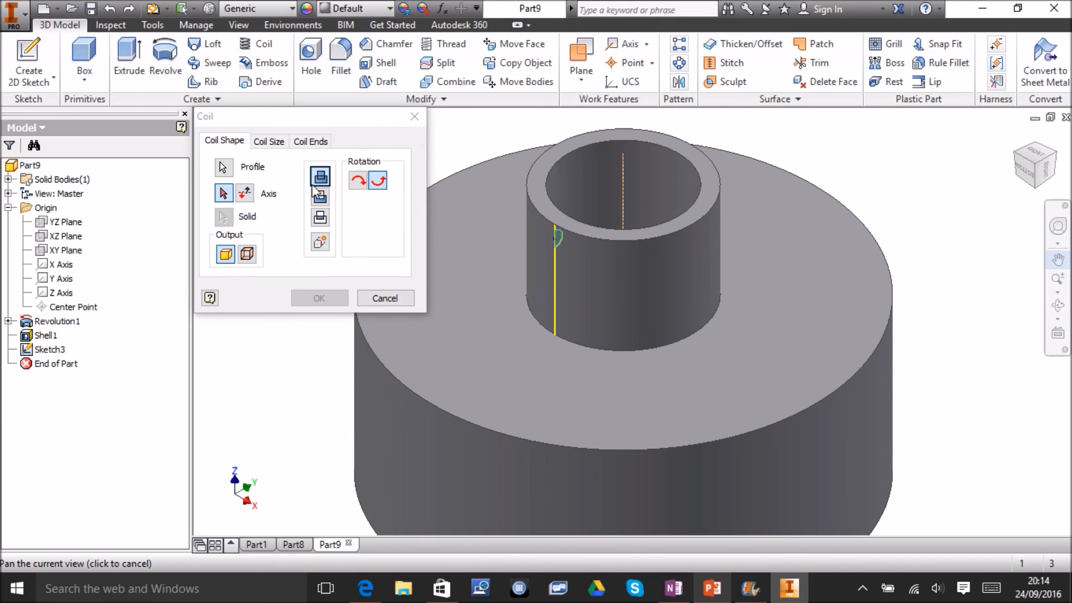
pyautogui.click(224, 194)
pyautogui.click(622, 182)
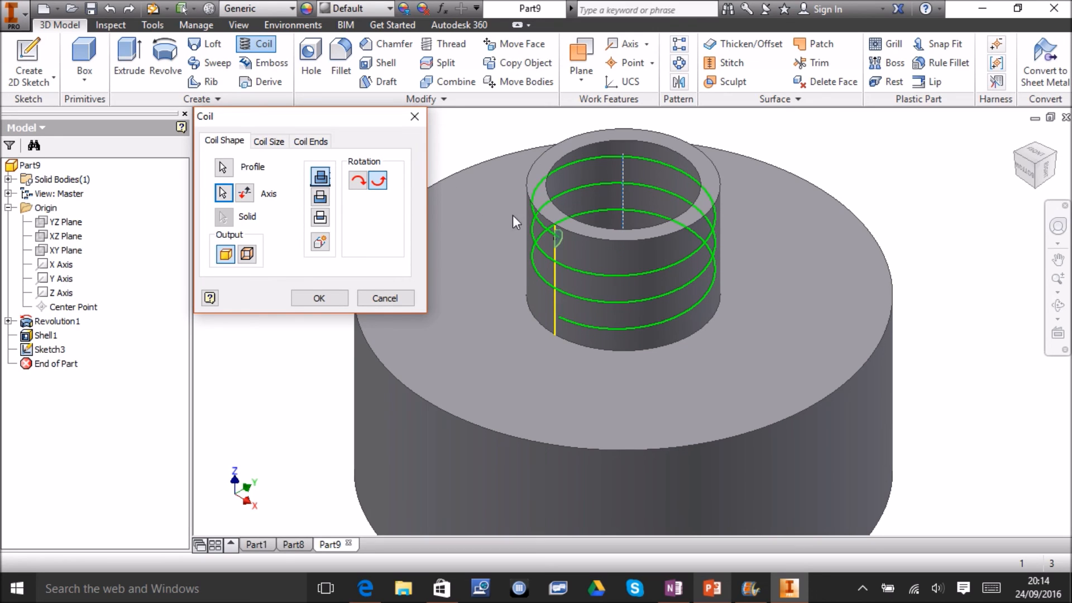
# Set the coil's operation to Cut, create the thread groove in the neck and inspect it from the side
pyautogui.click(326, 195)
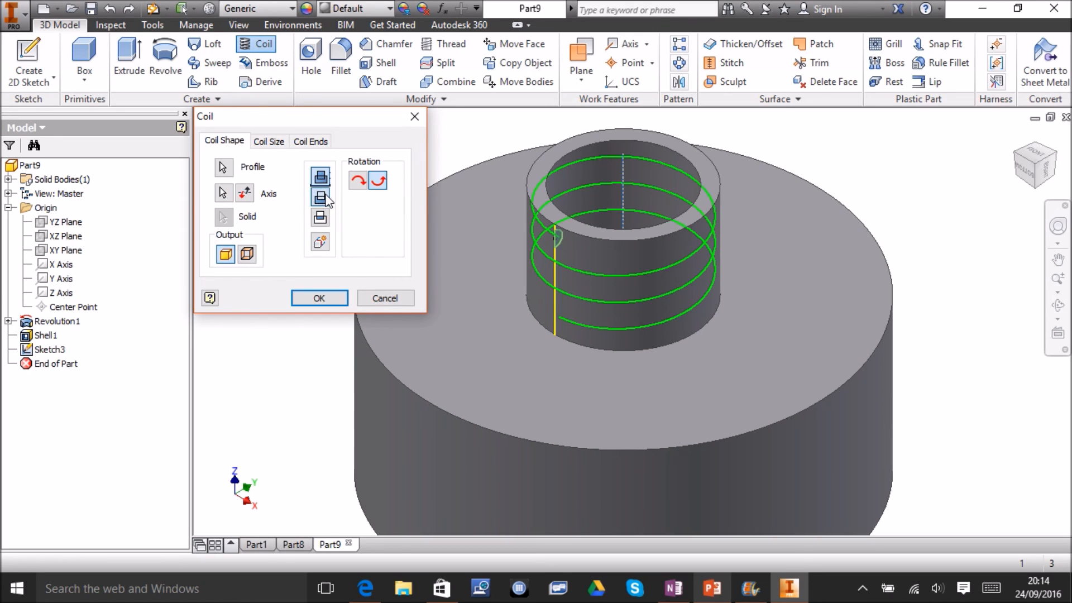
pyautogui.click(319, 298)
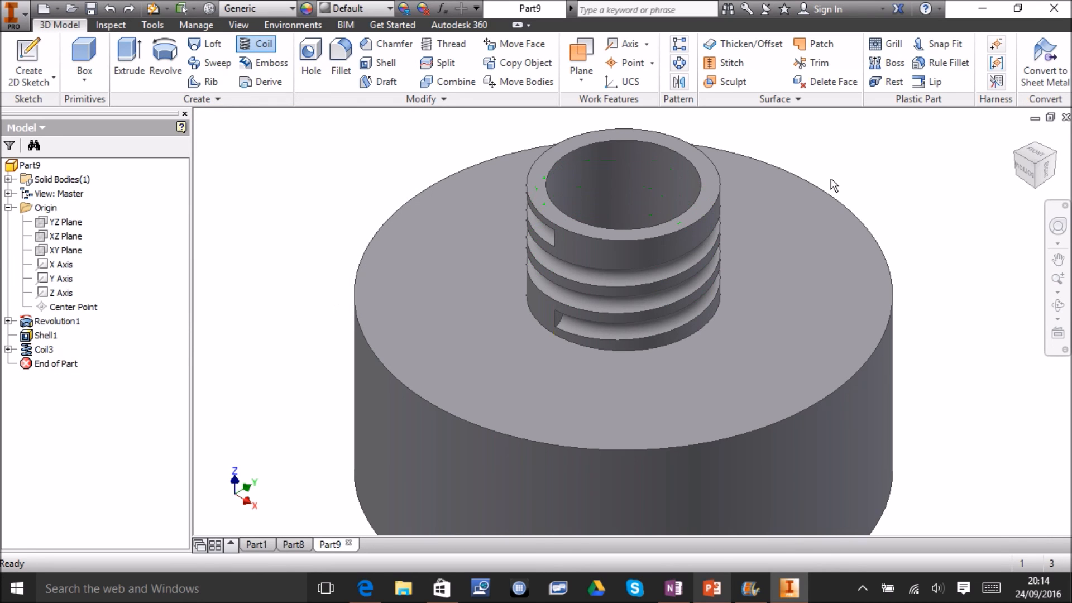
pyautogui.moveTo(1038, 163); pyautogui.dragTo(1009, 124)
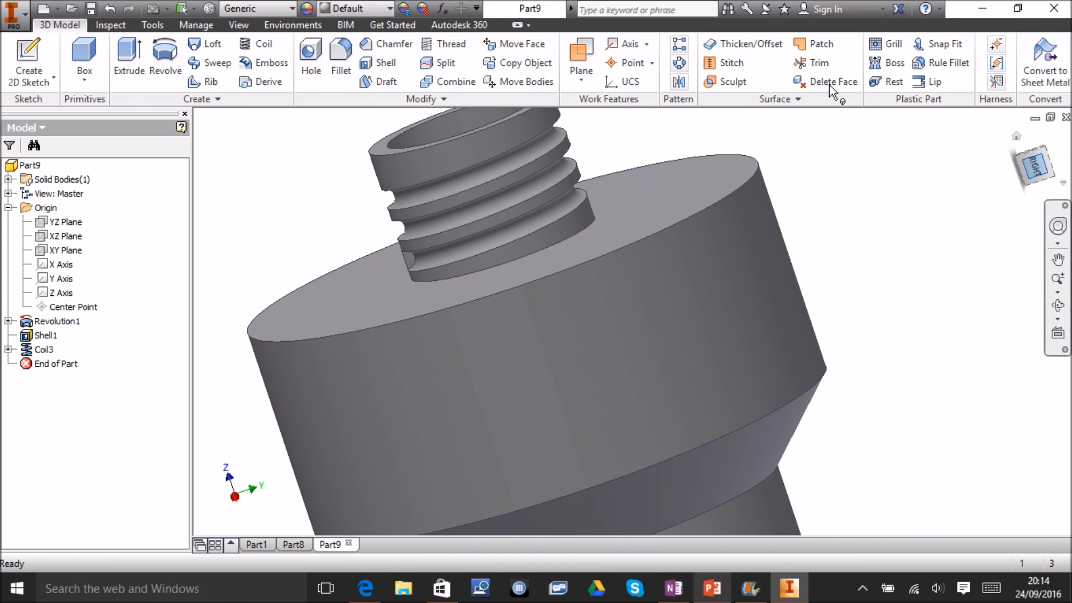